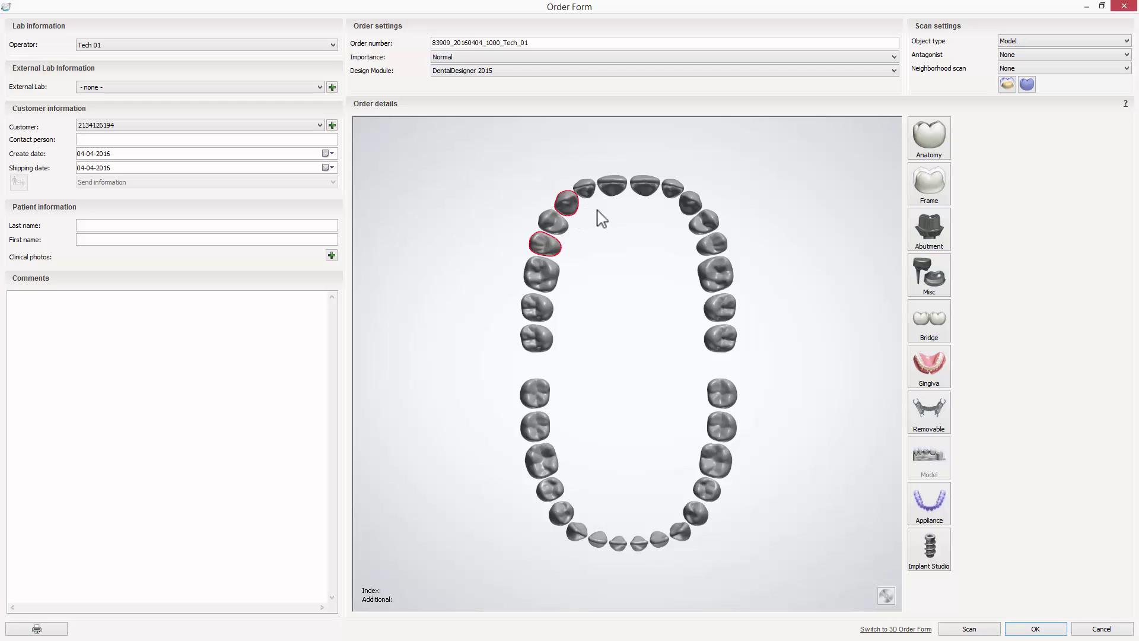
Assign Zirkon screw-retained crowns to upper teeth 15, 13, 11, 21, 23 and 25
left_click(615, 191)
left_click(645, 191)
left_click(682, 206)
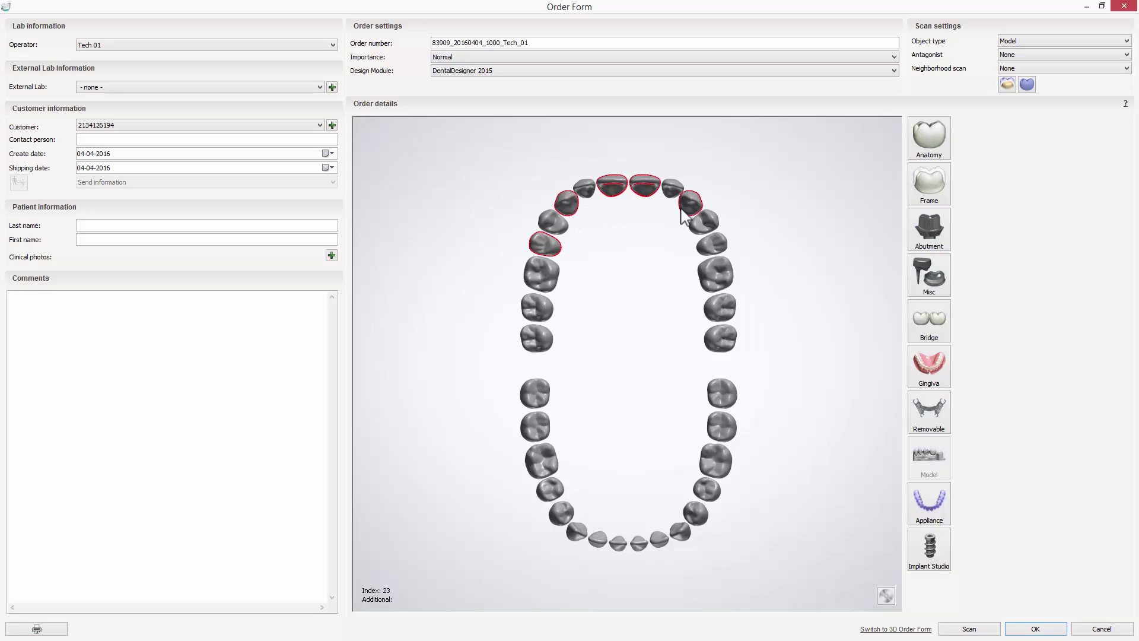
left_click(701, 248)
left_click(921, 235)
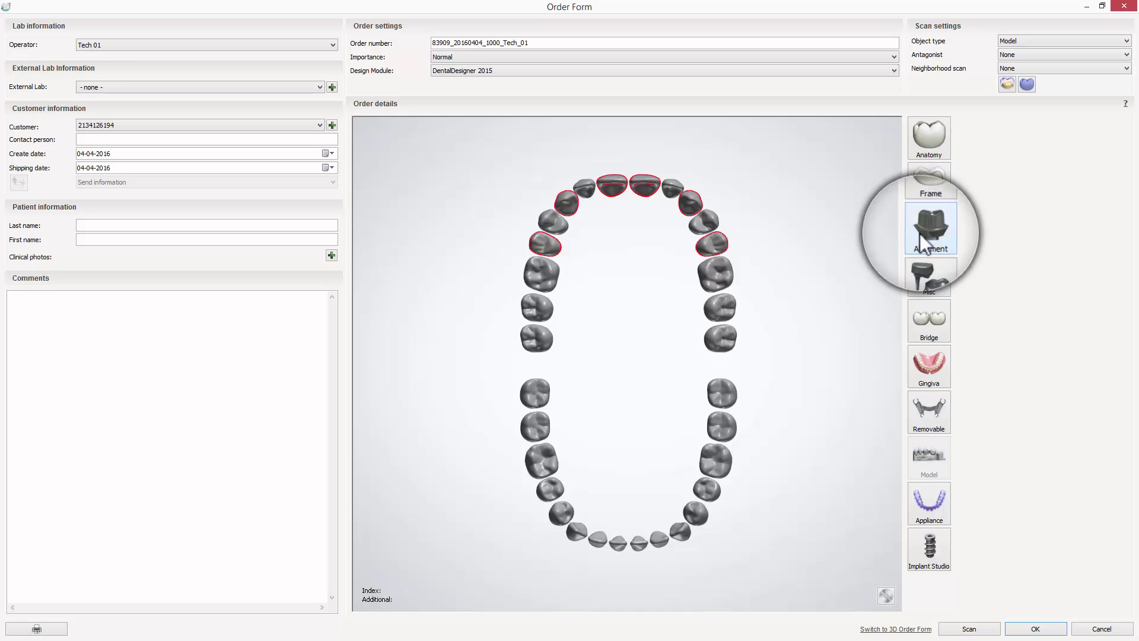
left_click(919, 233)
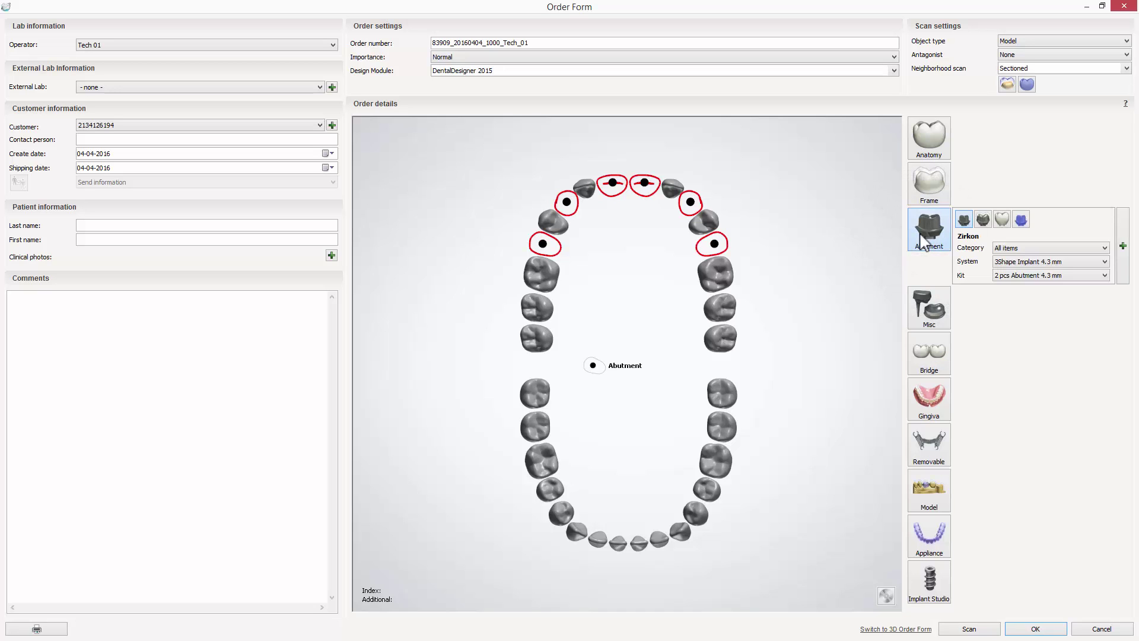
left_click(1000, 222)
left_click(1123, 248)
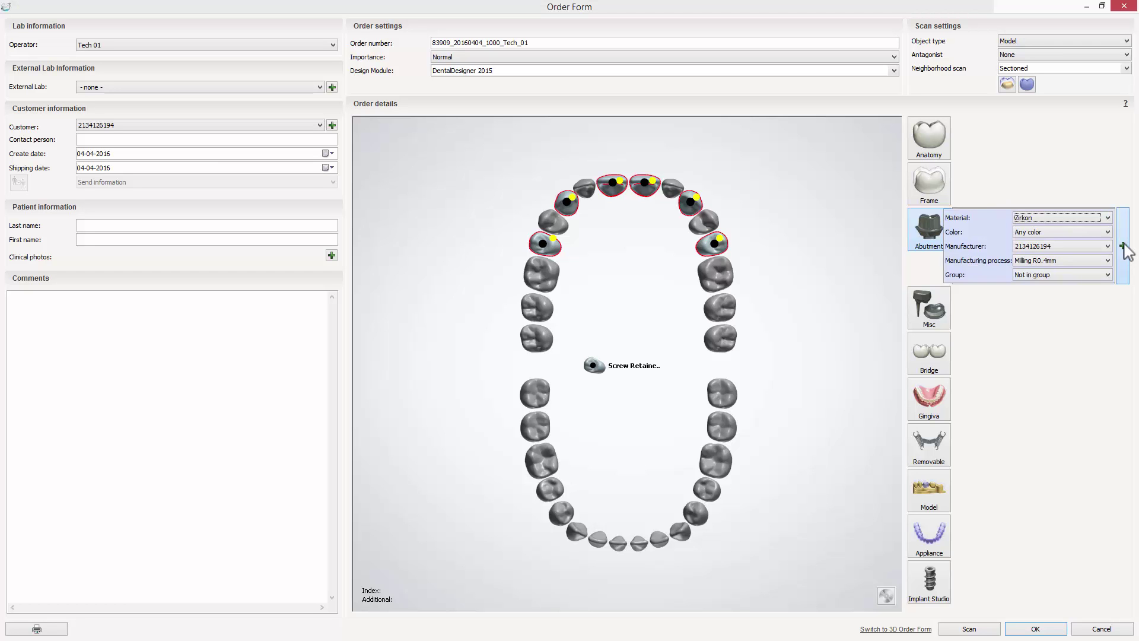
left_click(1025, 303)
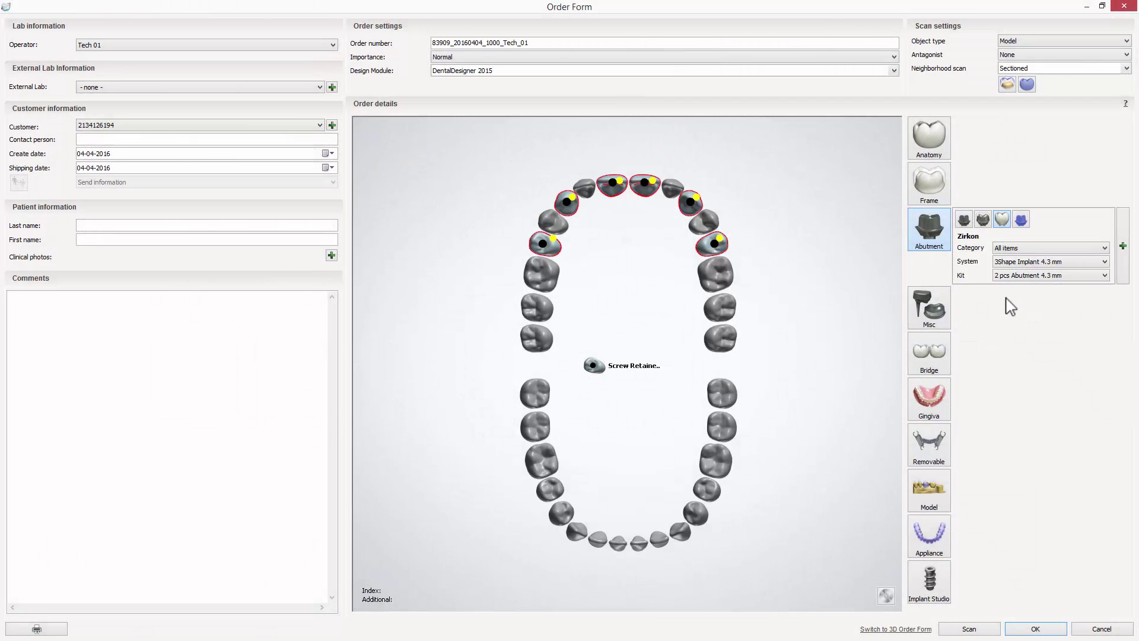
Define upper teeth 26, 24, 22, 12, 14 and 16 as crown pontics
left_click(725, 274)
left_click(704, 222)
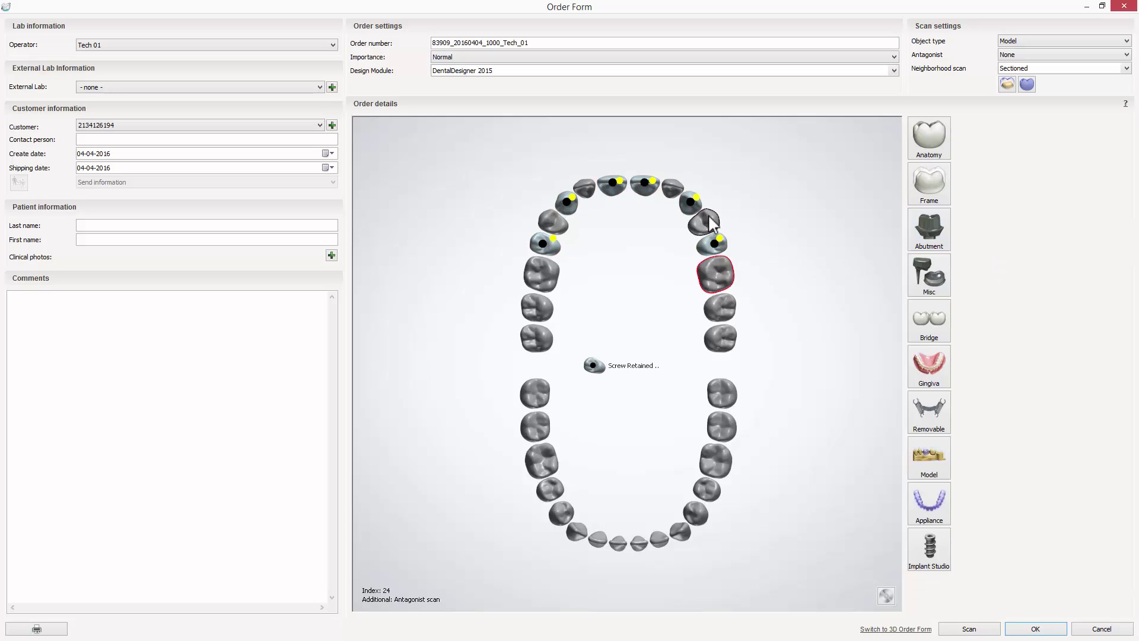
left_click(672, 188)
left_click(585, 188)
left_click(553, 221)
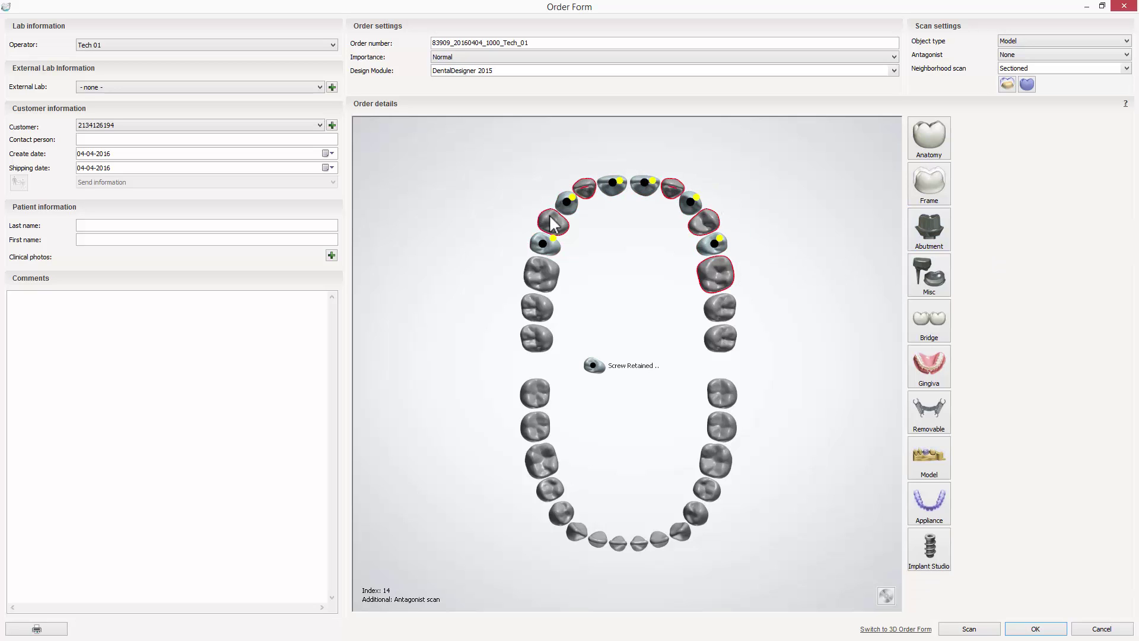
left_click(533, 274)
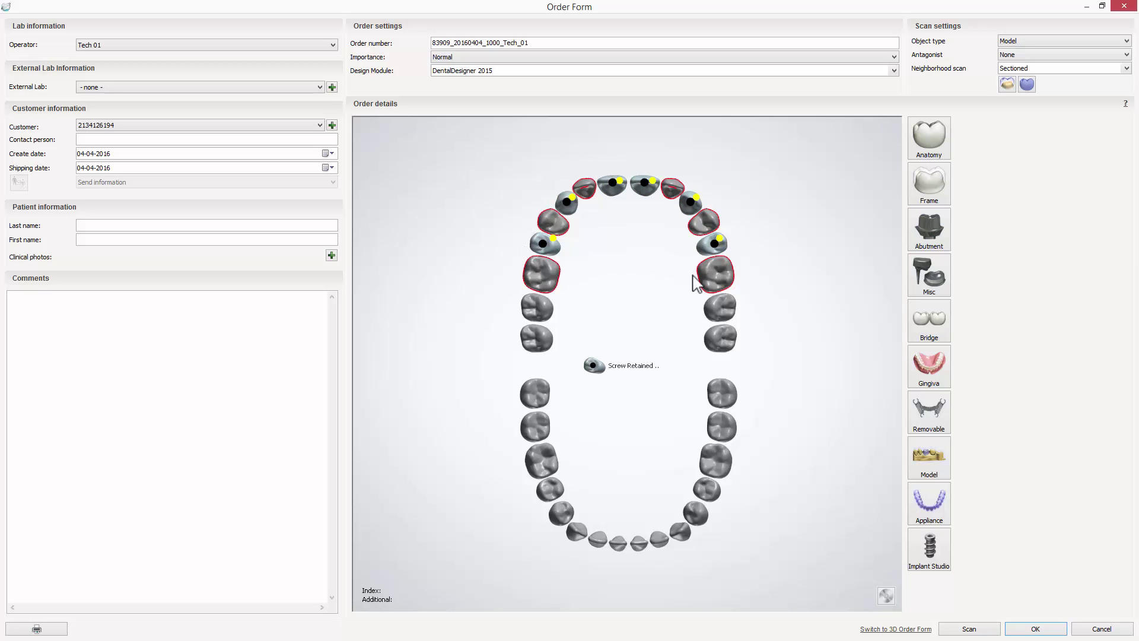
left_click(919, 149)
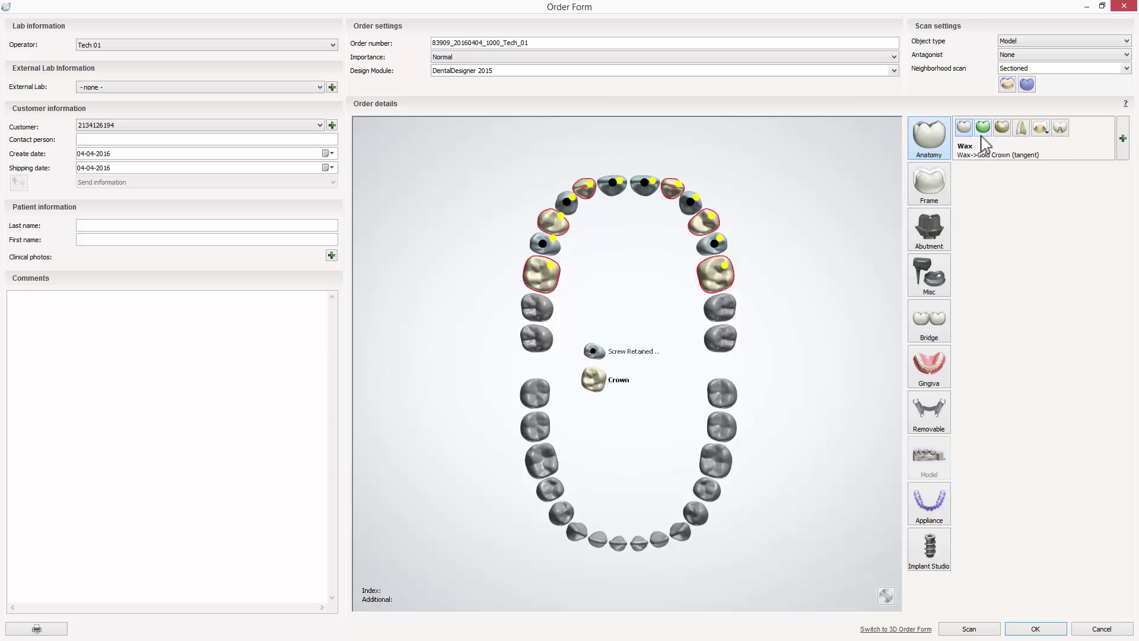
Set the material of the crown pontics to Zirkon
left_click(1121, 145)
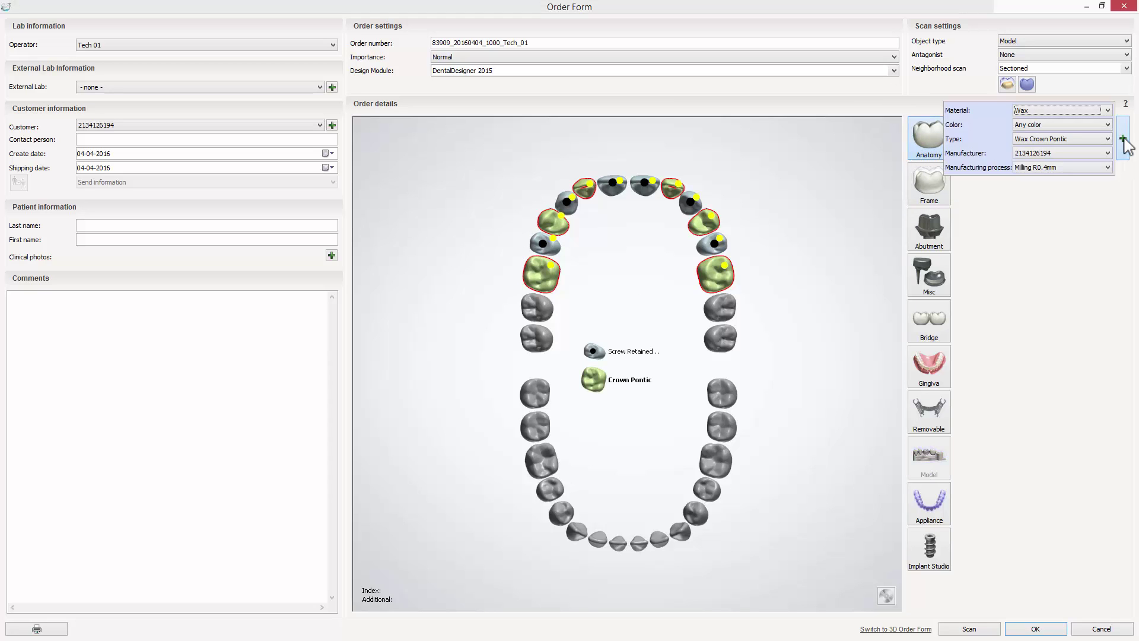
left_click(1108, 111)
left_click(1105, 127)
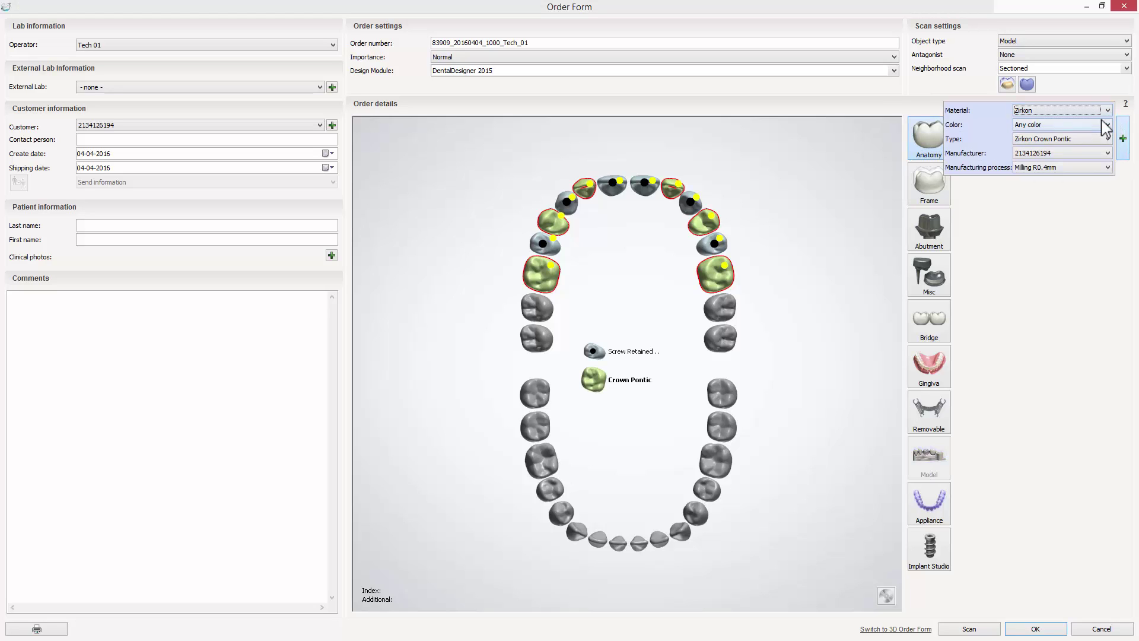
left_click(855, 202)
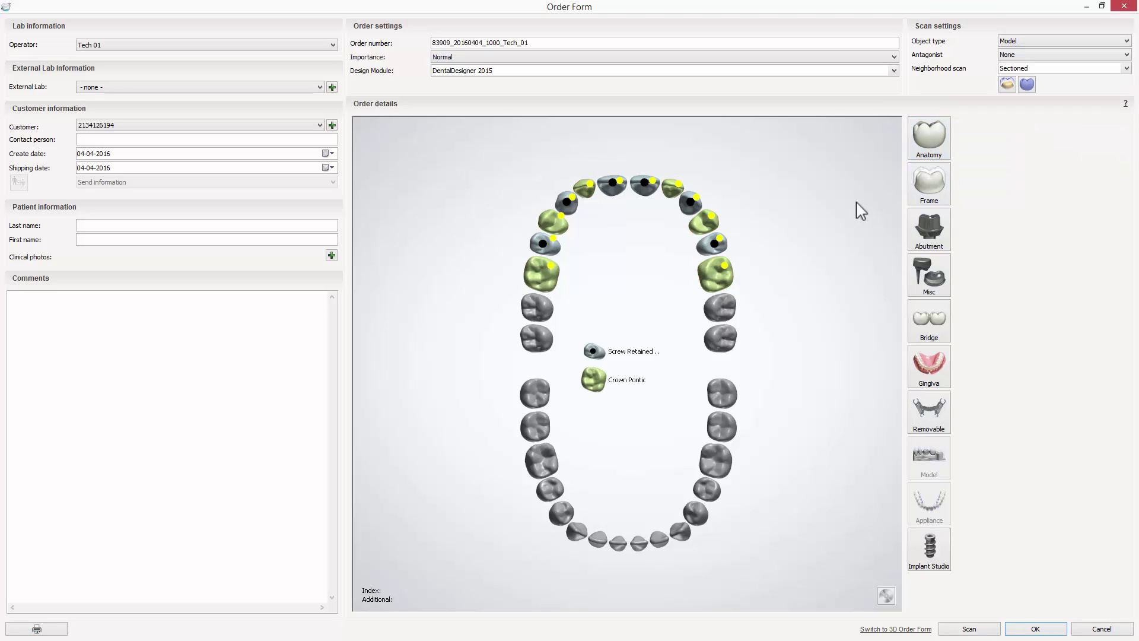
Connect all upper teeth from 16 to 26 with a bridge
left_click(723, 279)
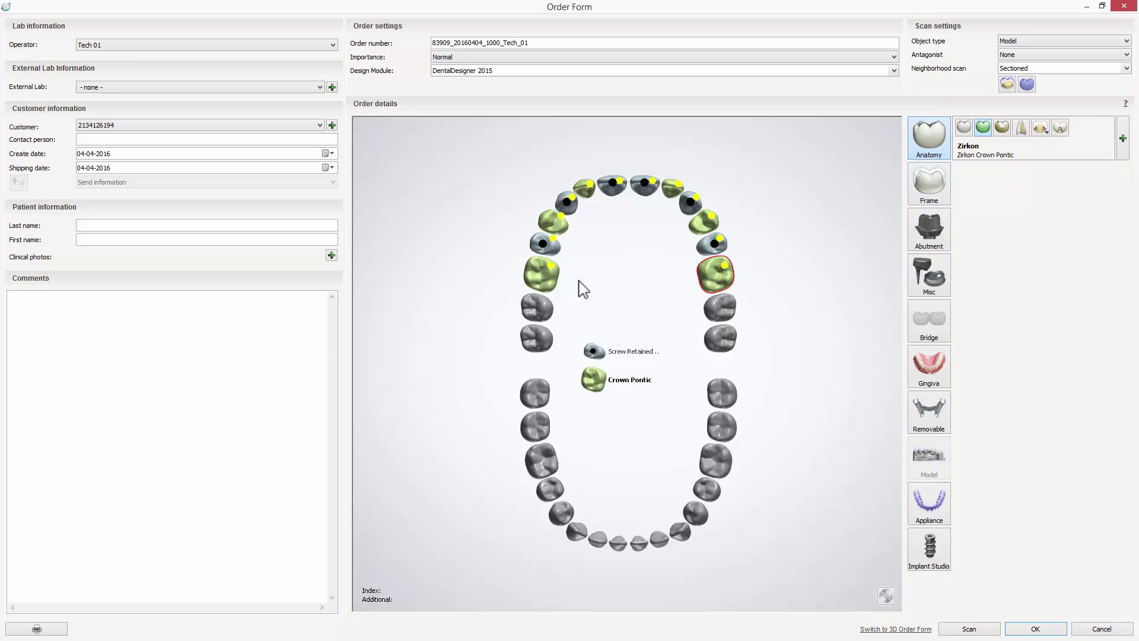
left_click(544, 278, "shift")
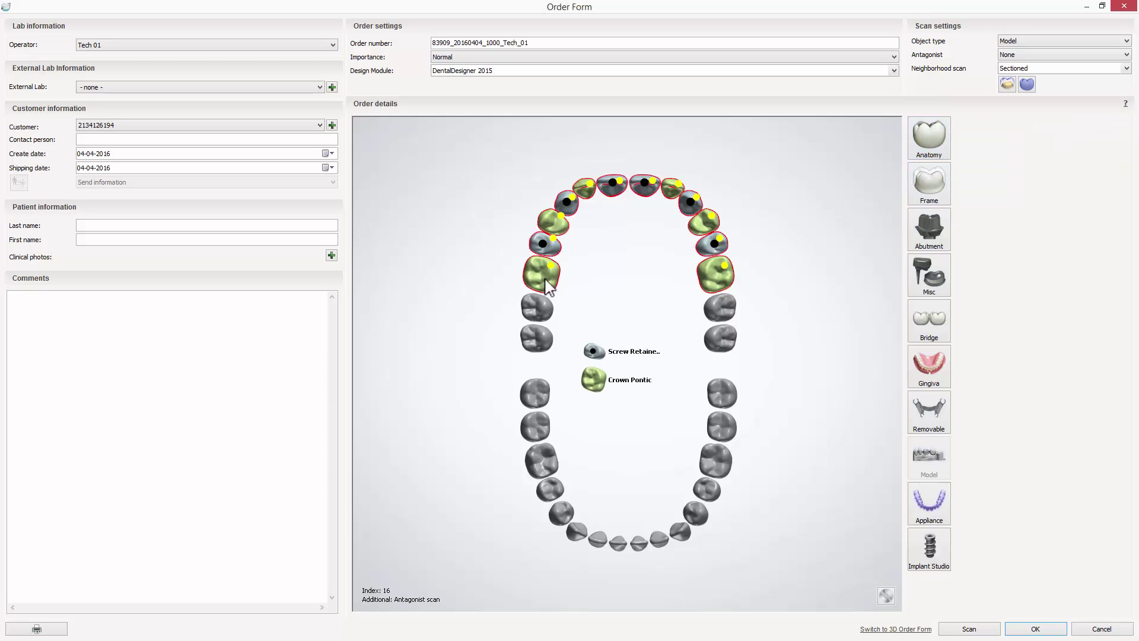
left_click(922, 317)
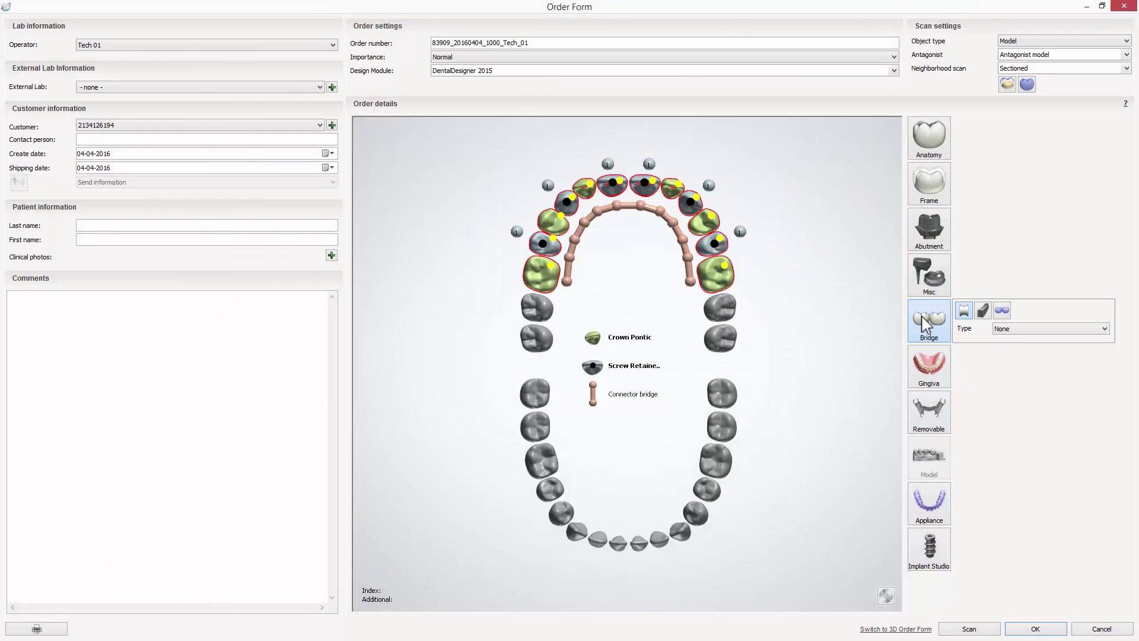
Add gingiva to the 16-26 bridge and start the scan for the order
left_click(925, 362)
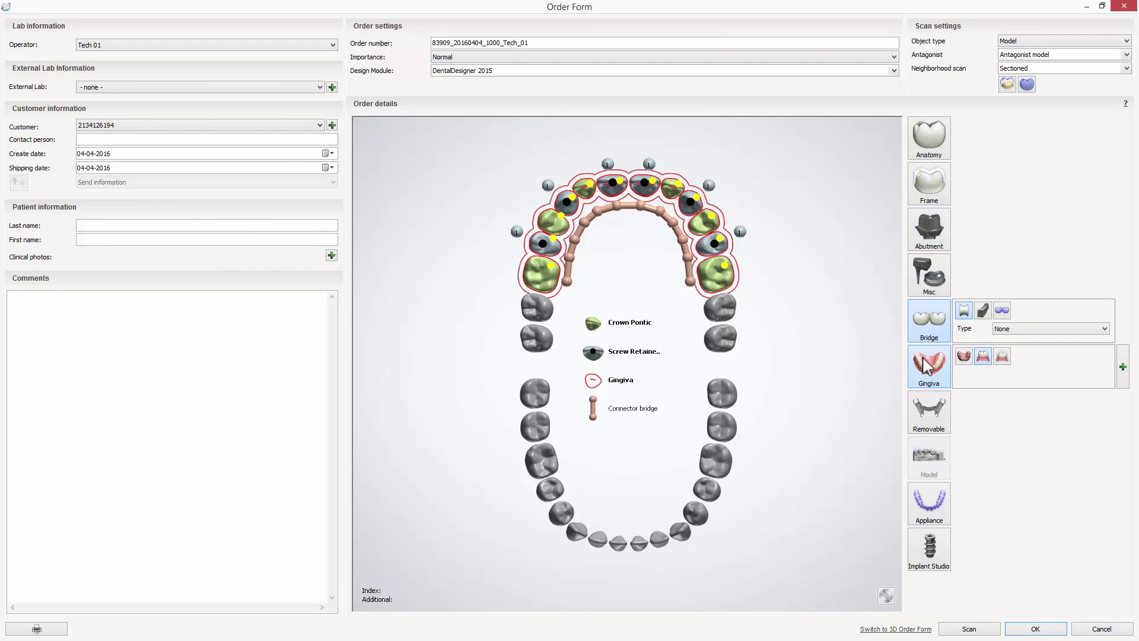
left_click(983, 358)
left_click(972, 630)
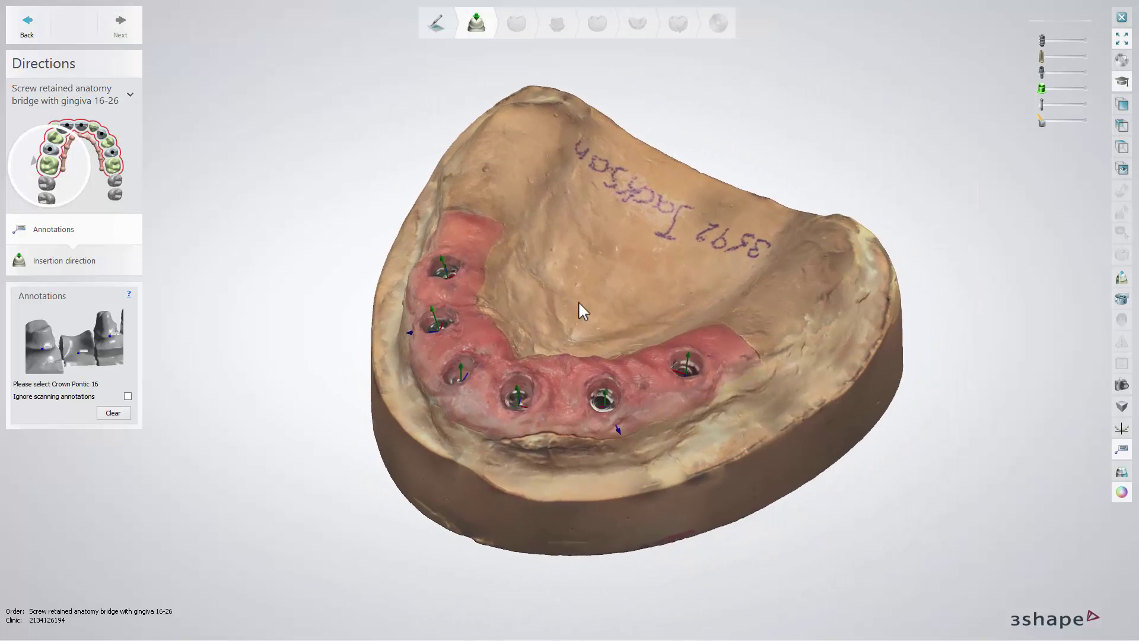
Annotate crown pontic 16, abutment 15, crown pontic 14, abutment 13, crown pontic 12 and abutment 11 on the scanned model
left_click(719, 438)
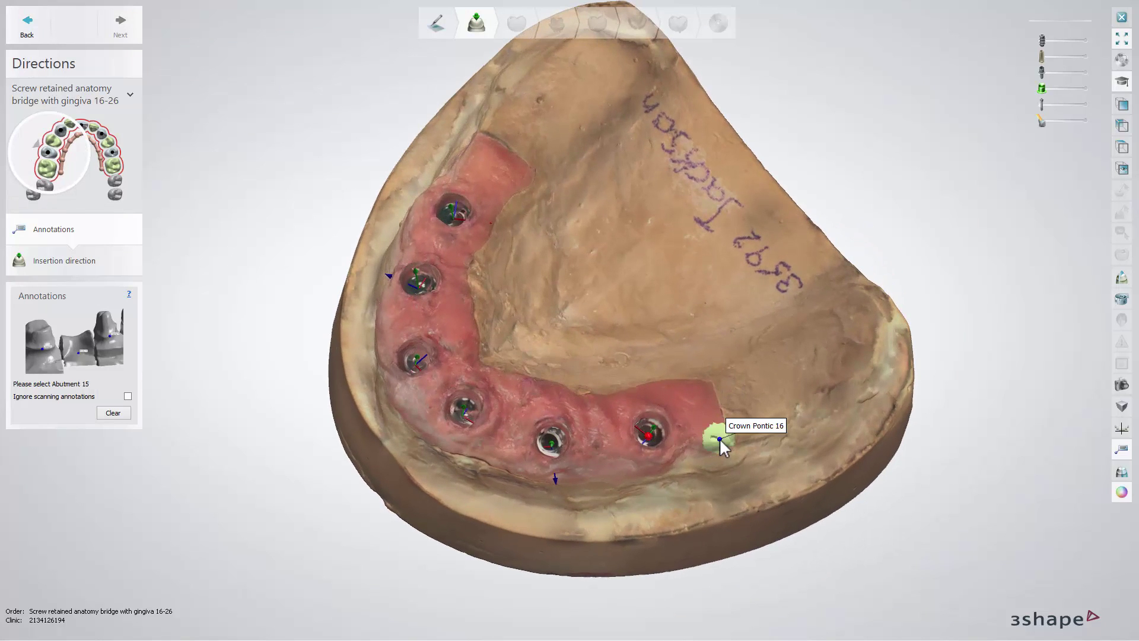
left_click(652, 449)
left_click(599, 452)
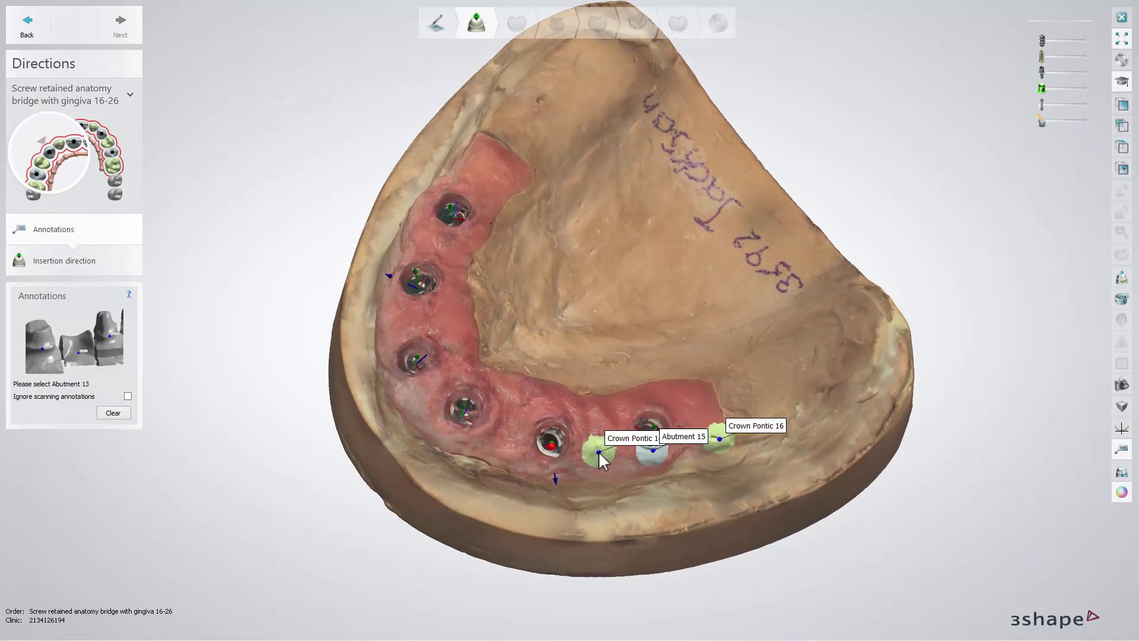
left_click(552, 455)
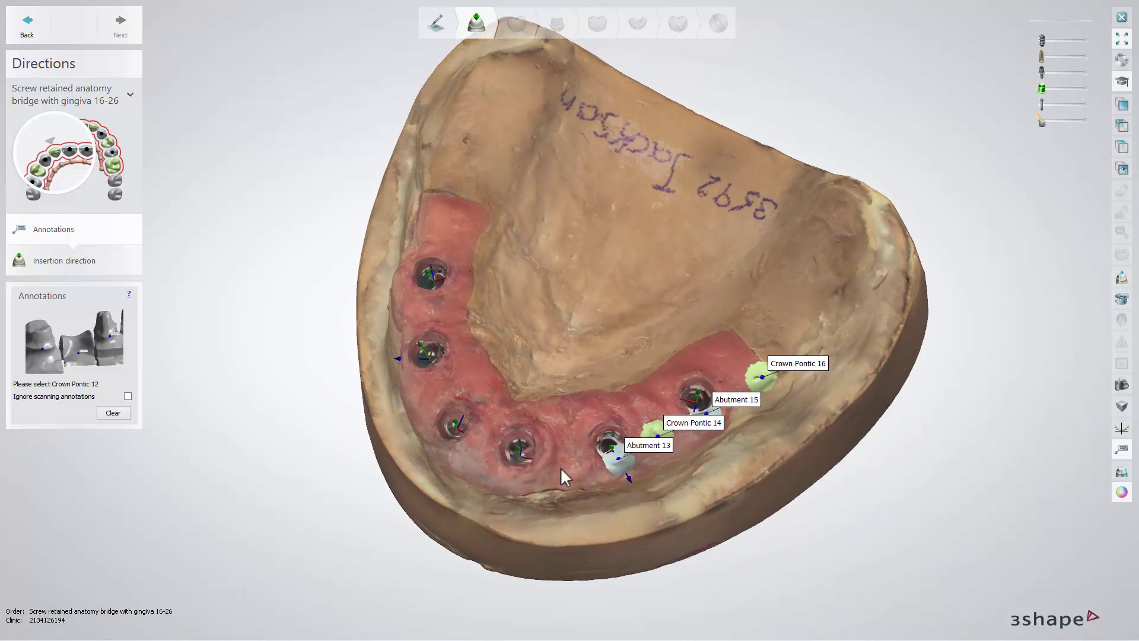
left_click(571, 469)
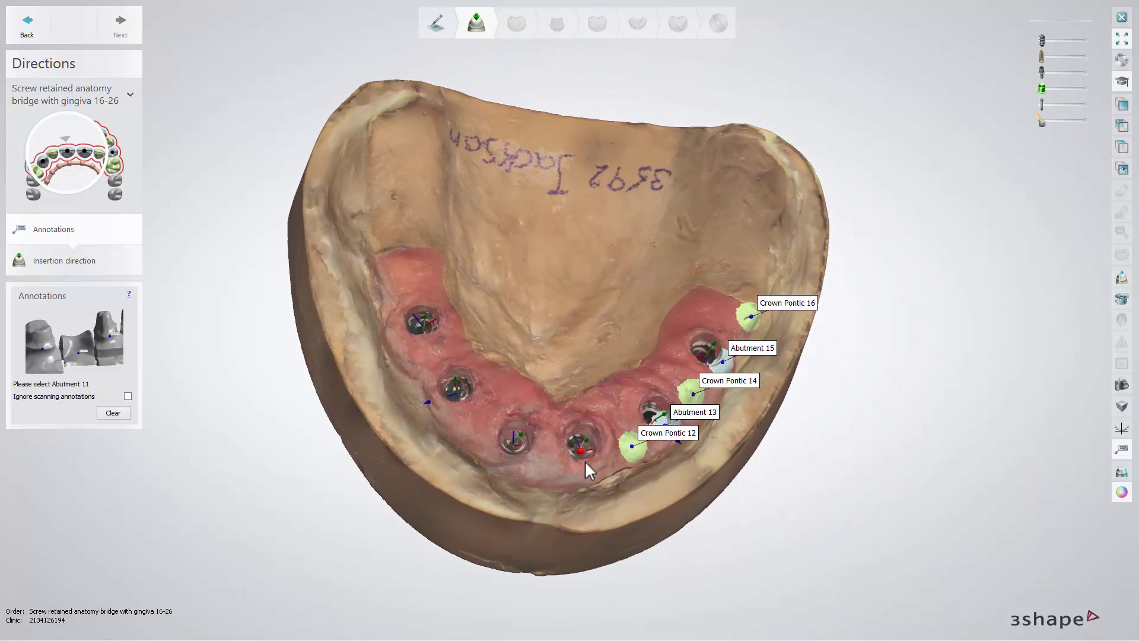
left_click(585, 461)
Annotate abutment 21, crown pontic 22, abutment 23, crown pontic 24, abutment 25 and crown pontic 26, and continue to the insertion direction
left_click(519, 456)
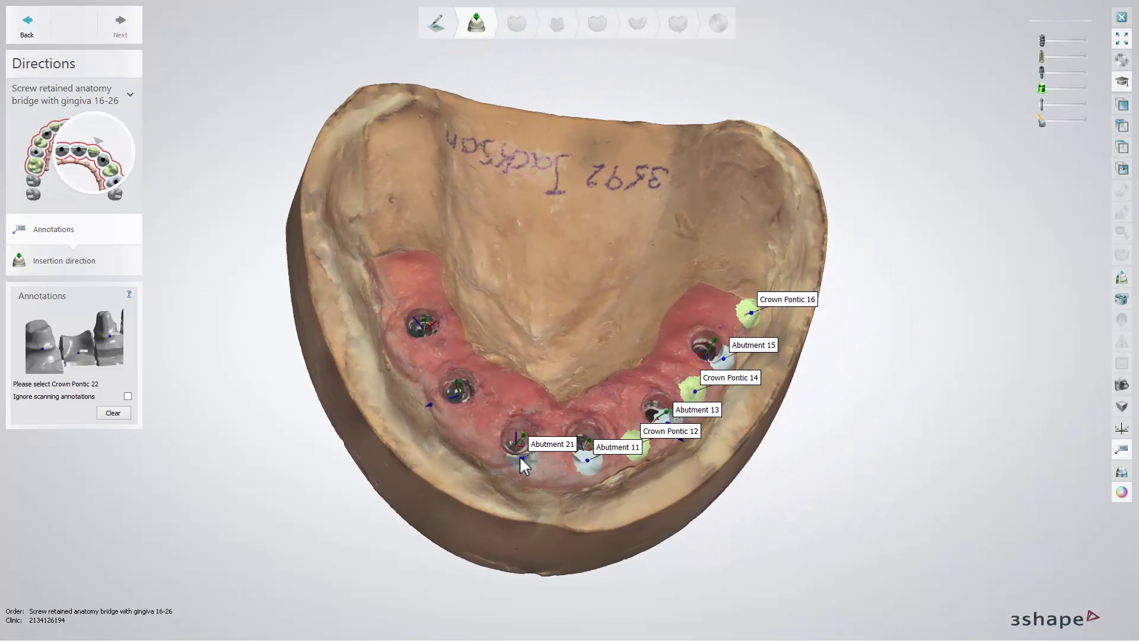
left_click(562, 458)
left_click(521, 451)
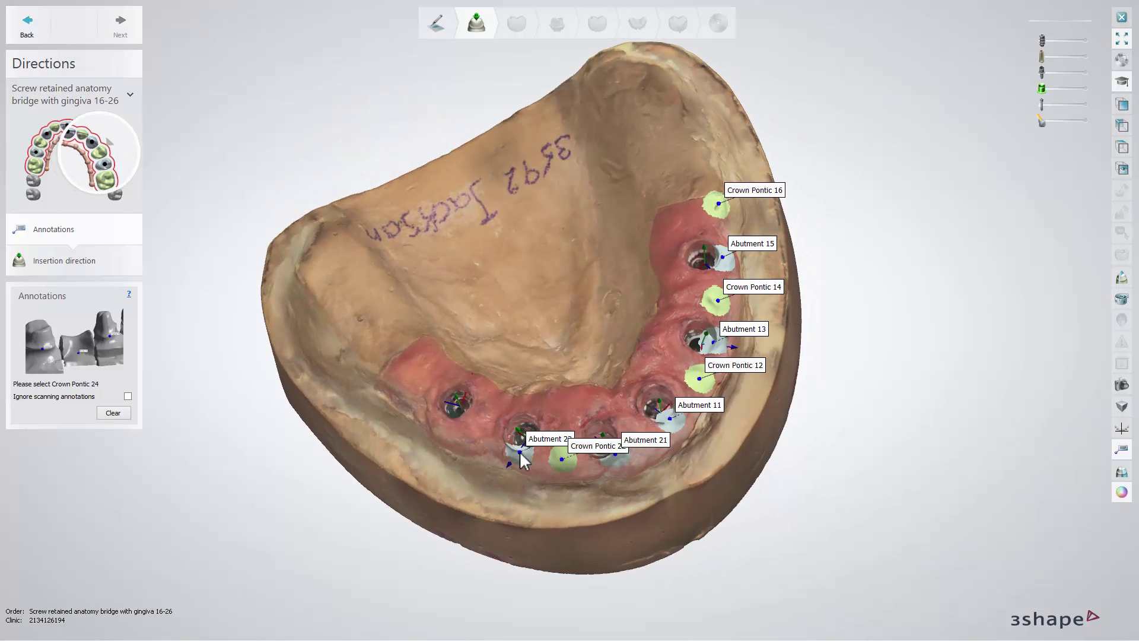
left_click(532, 447)
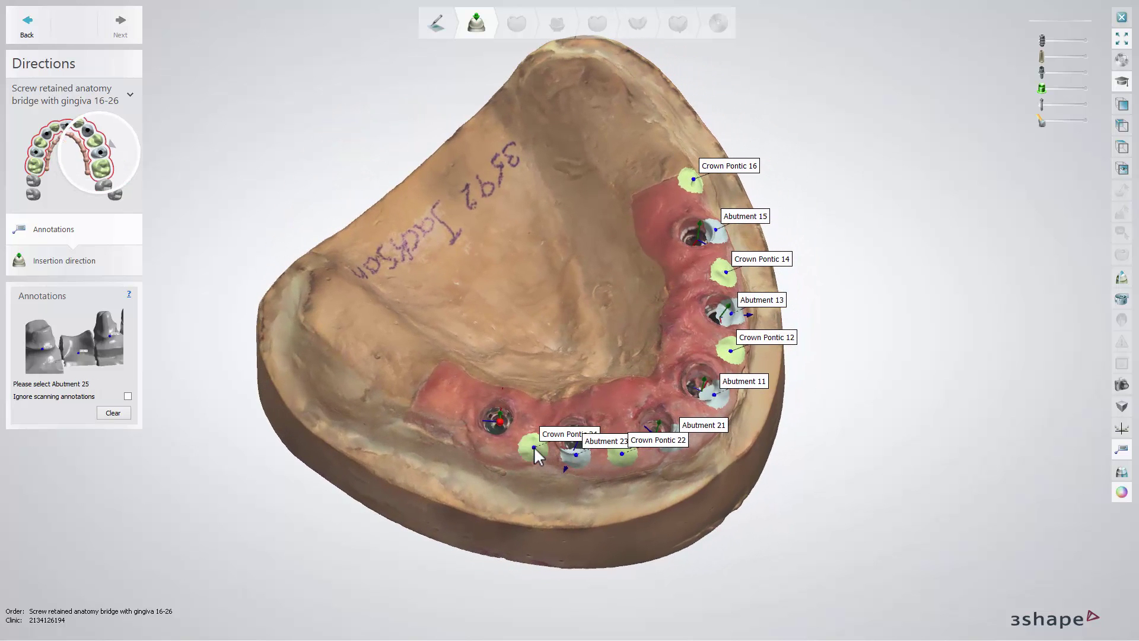
left_click(490, 435)
left_click(450, 419)
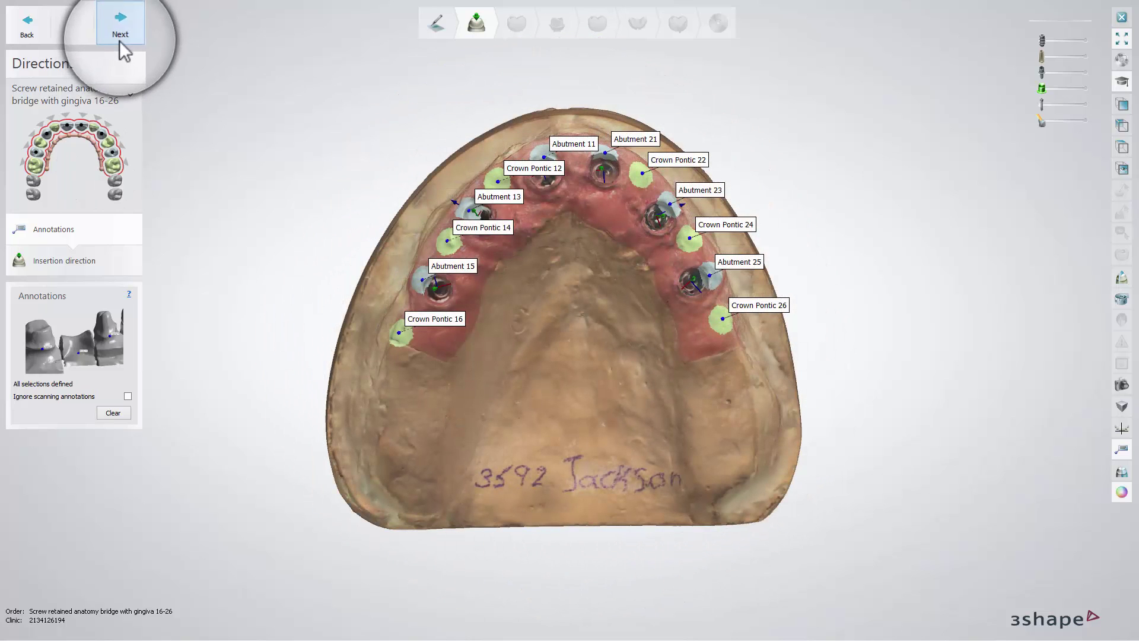
left_click(119, 41)
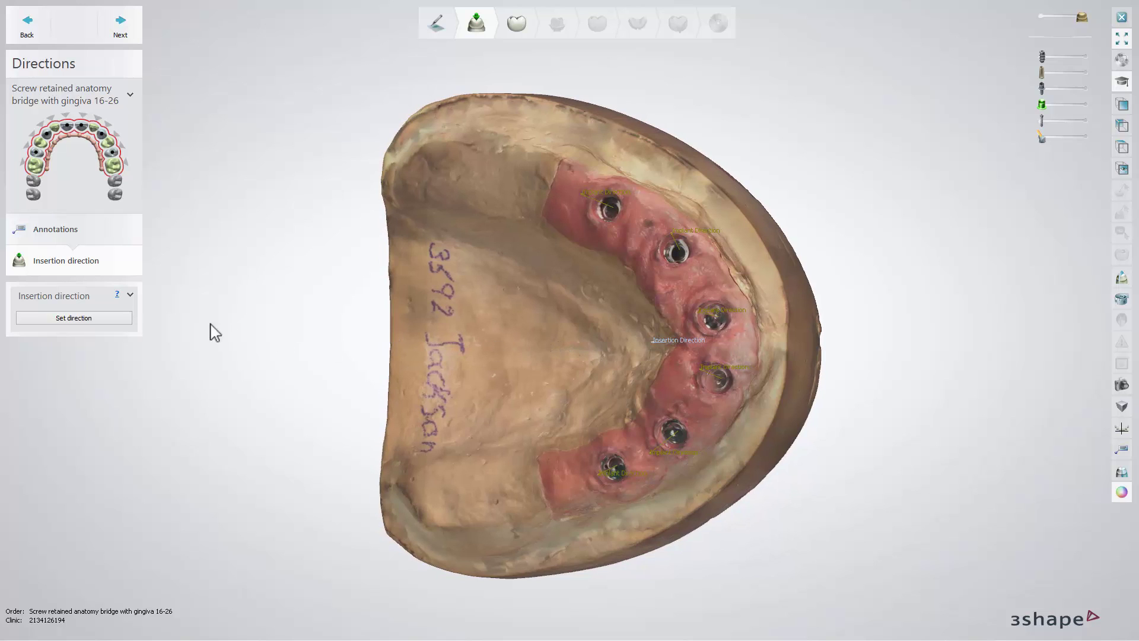
Set the bridge's insertion direction, redefine it from an adjusted view of the model, and proceed to the anatomy pre-design
left_click(130, 322)
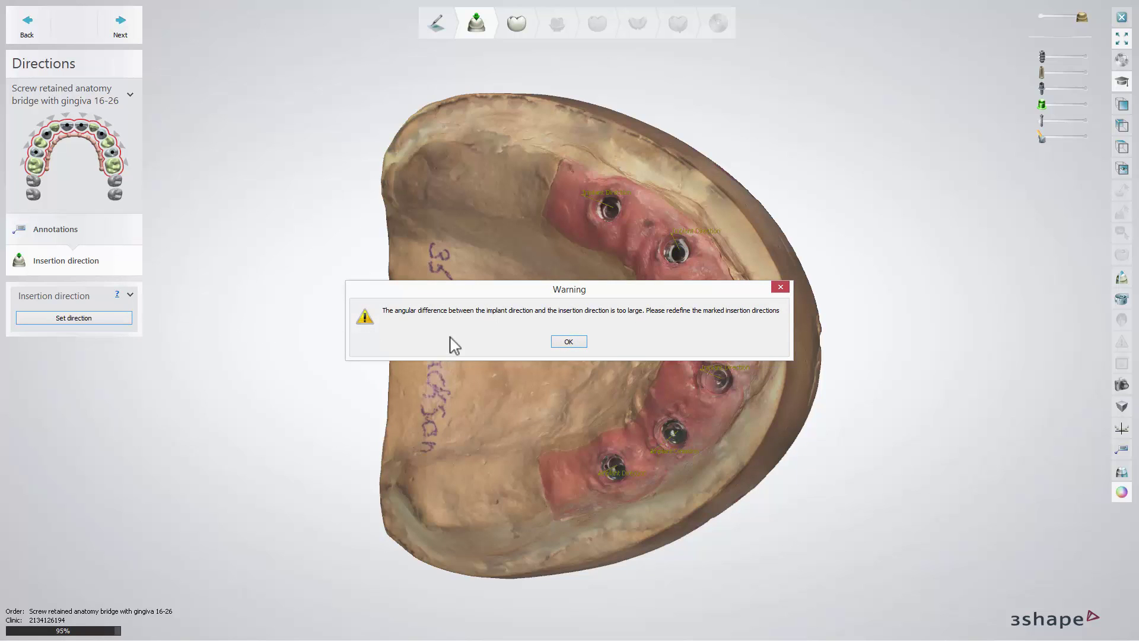
left_click(567, 342)
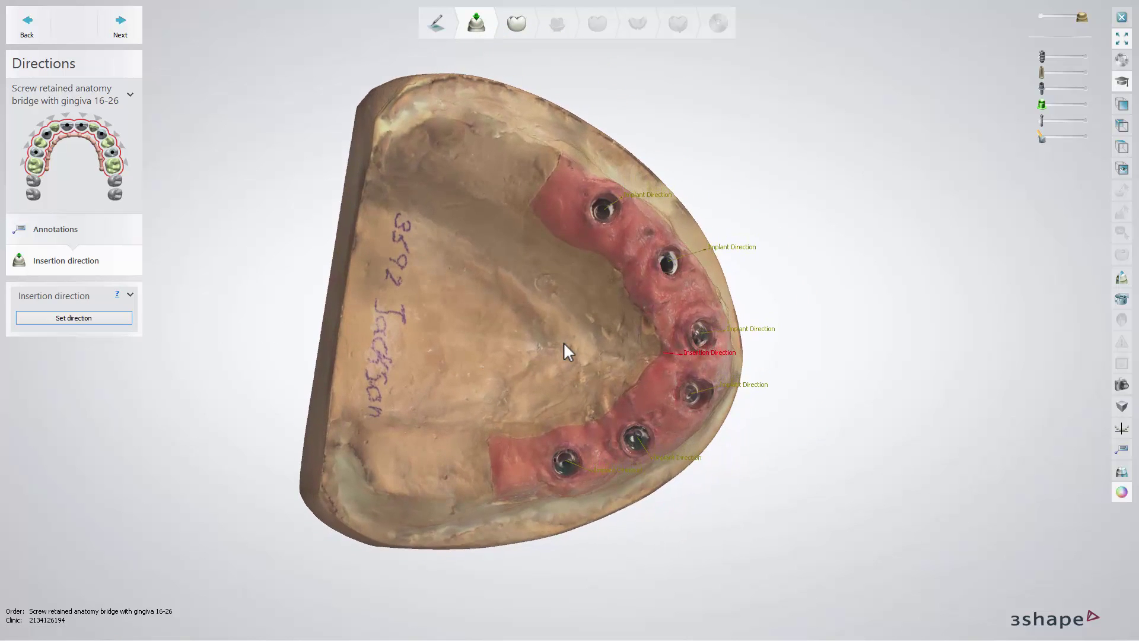
left_click(126, 318)
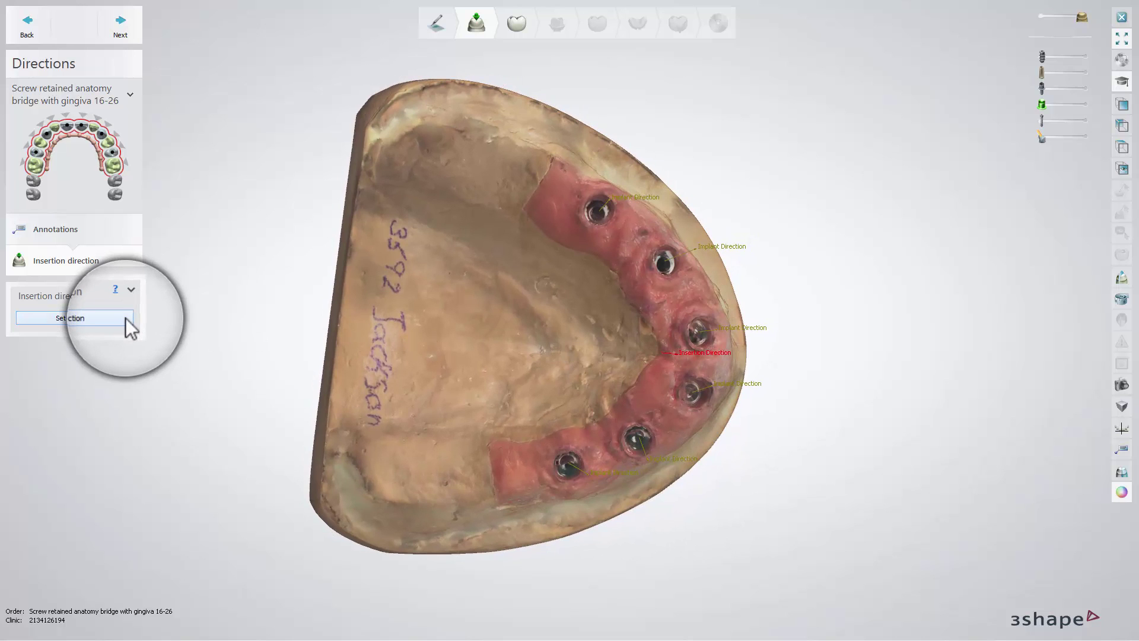
left_click(133, 41)
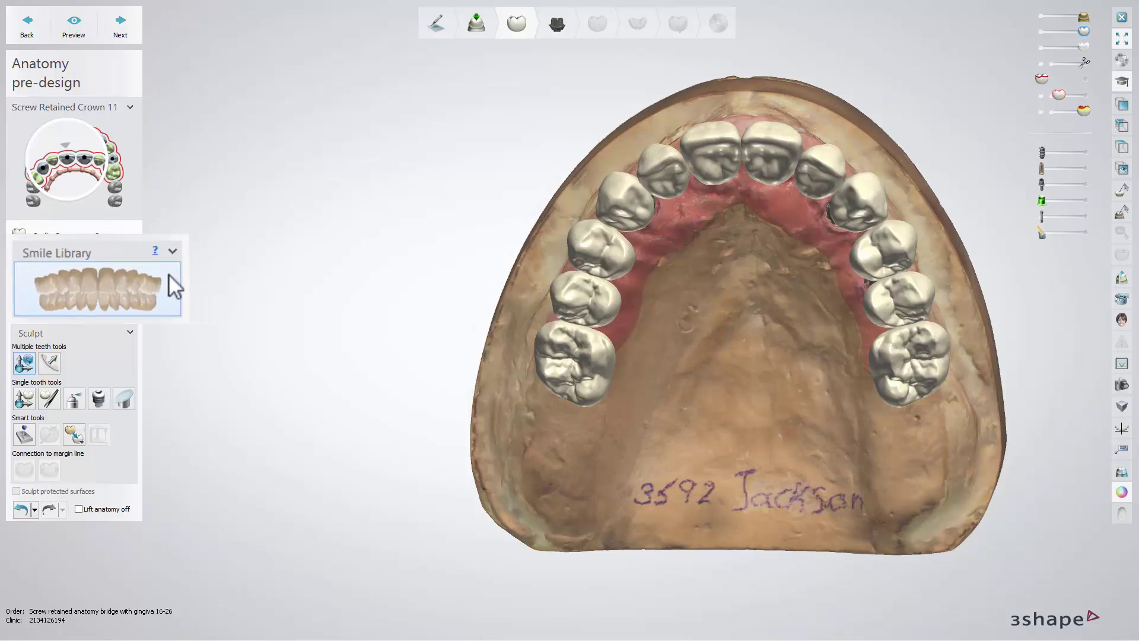
Fit a Smile Library tooth set to the upper model, rotating the whole set slightly and adjusting crown pontic 16 individually
left_click(169, 276)
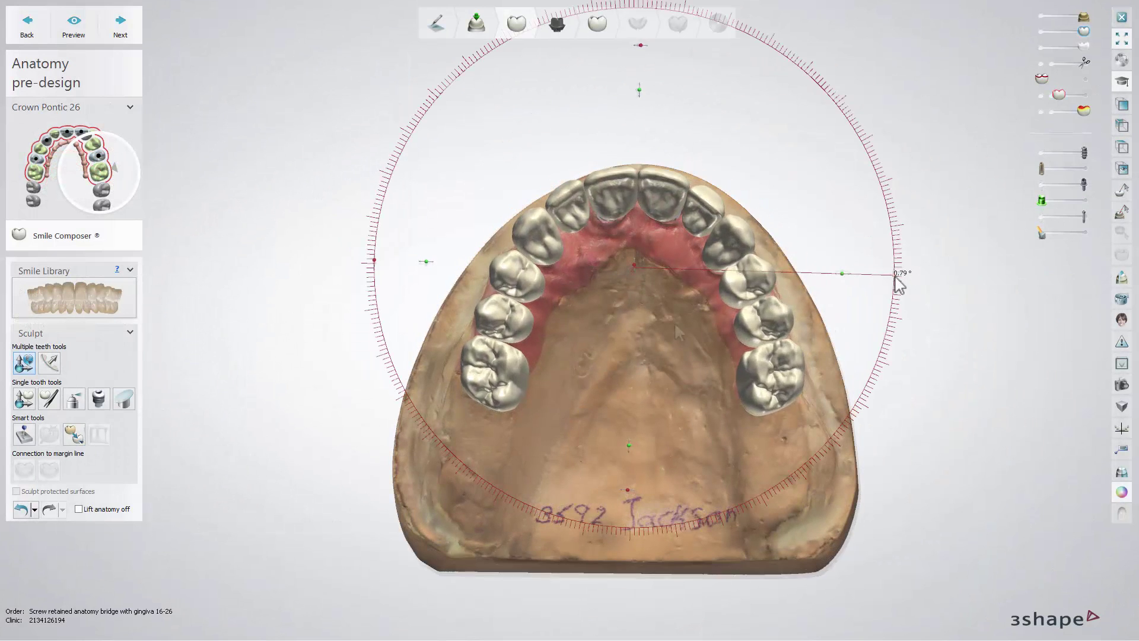
left_click_drag(895, 273, 896, 268)
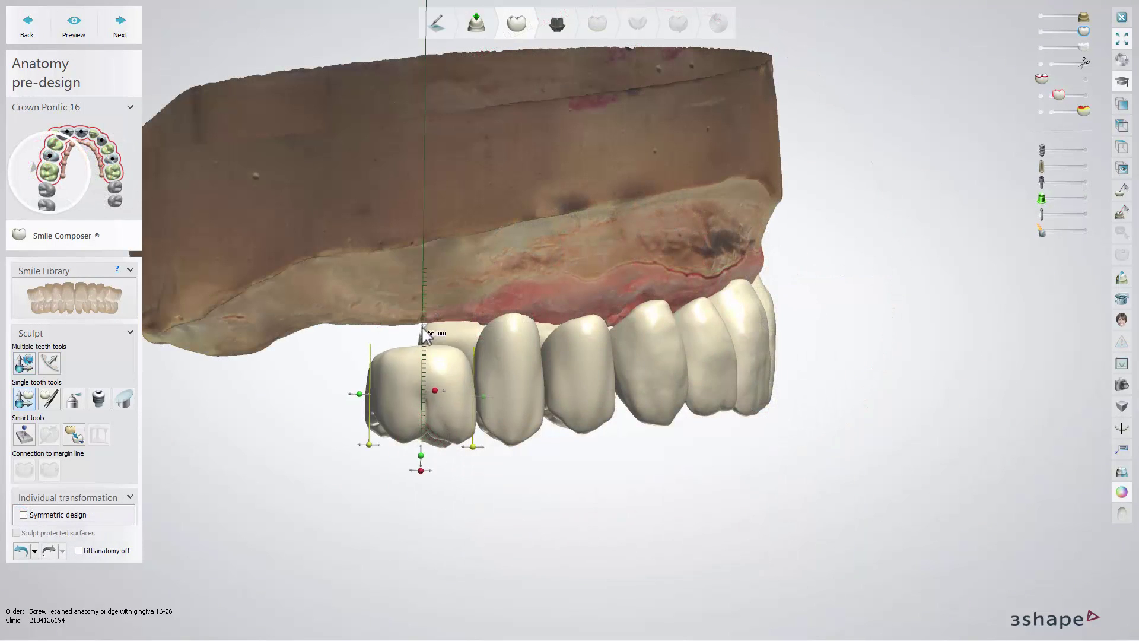
left_click_drag(422, 326, 419, 301)
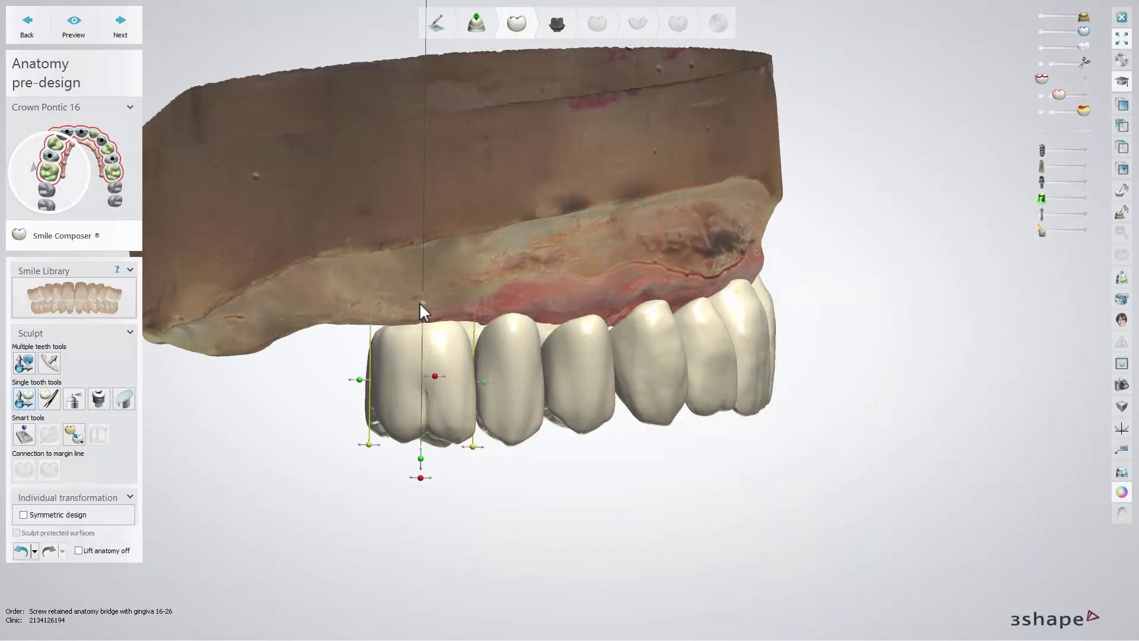
right_click_drag(438, 343, 448, 350)
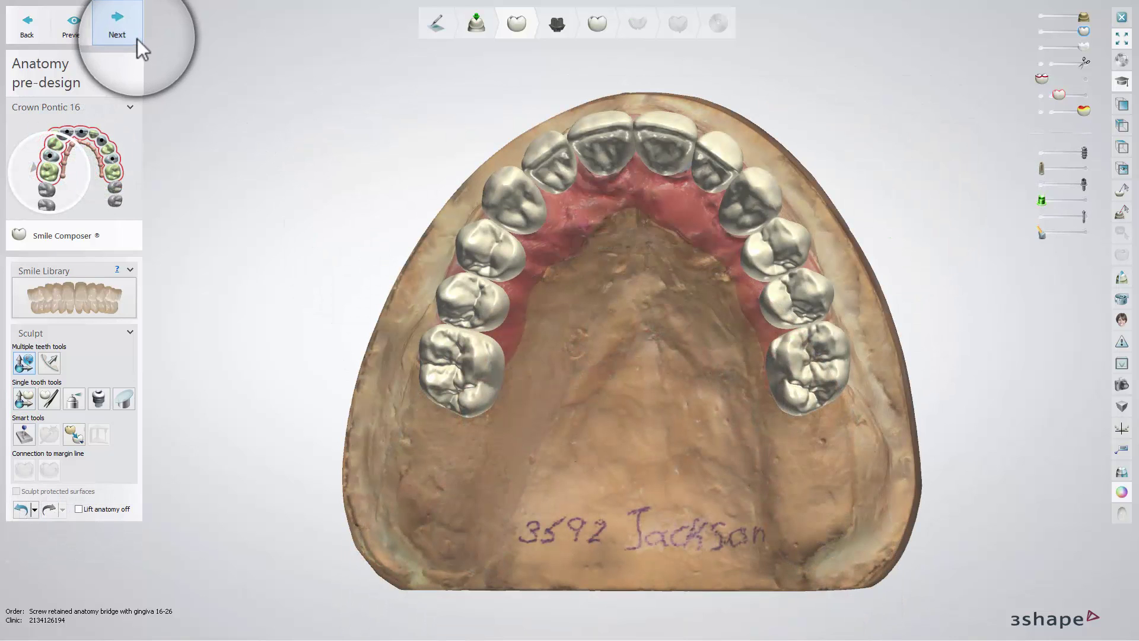
Proceed to the abutment design and reshape abutment 15's emergence profile by moving its margin points to the gingiva edge
left_click(137, 38)
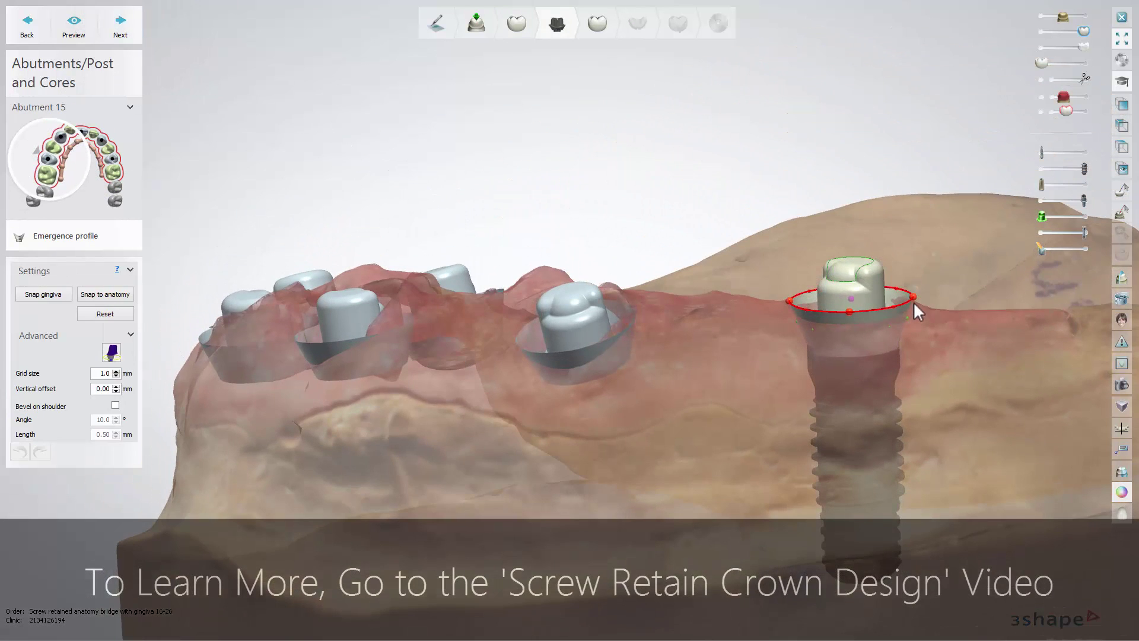
left_click_drag(910, 296, 901, 316)
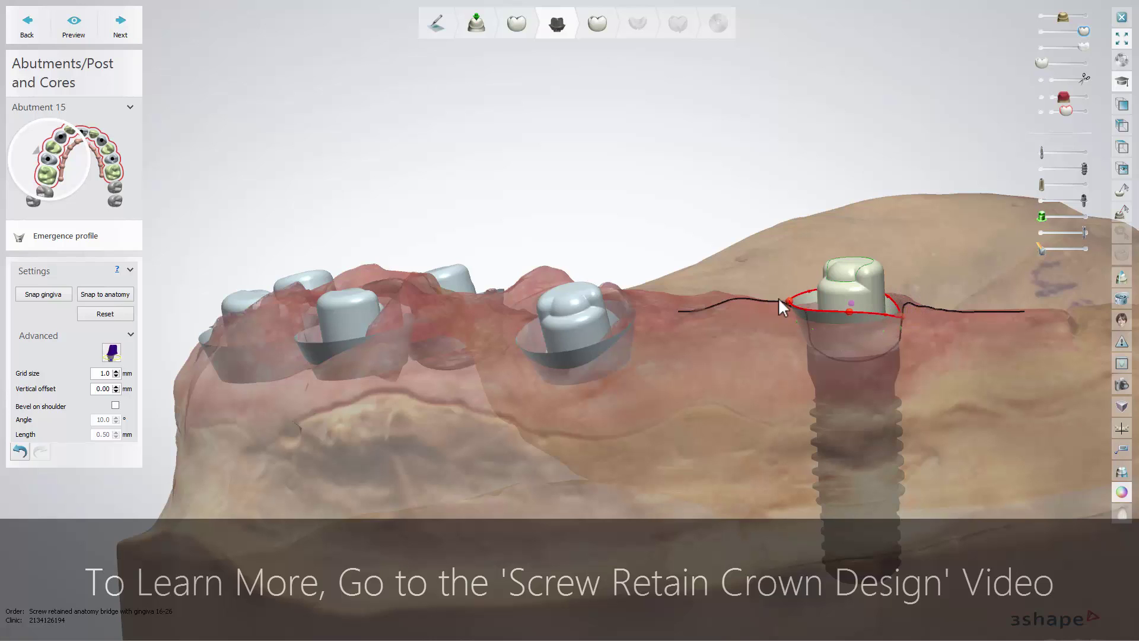
left_click_drag(789, 302, 801, 310)
right_click_drag(802, 315, 798, 314)
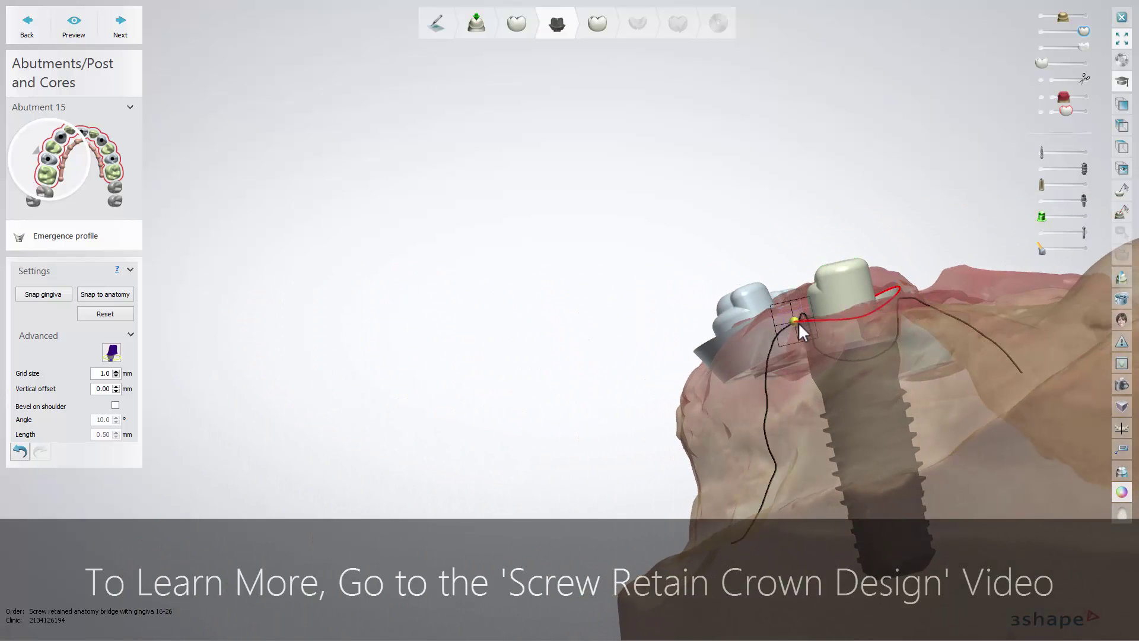
left_click_drag(799, 323, 810, 333)
right_click_drag(810, 332, 759, 319)
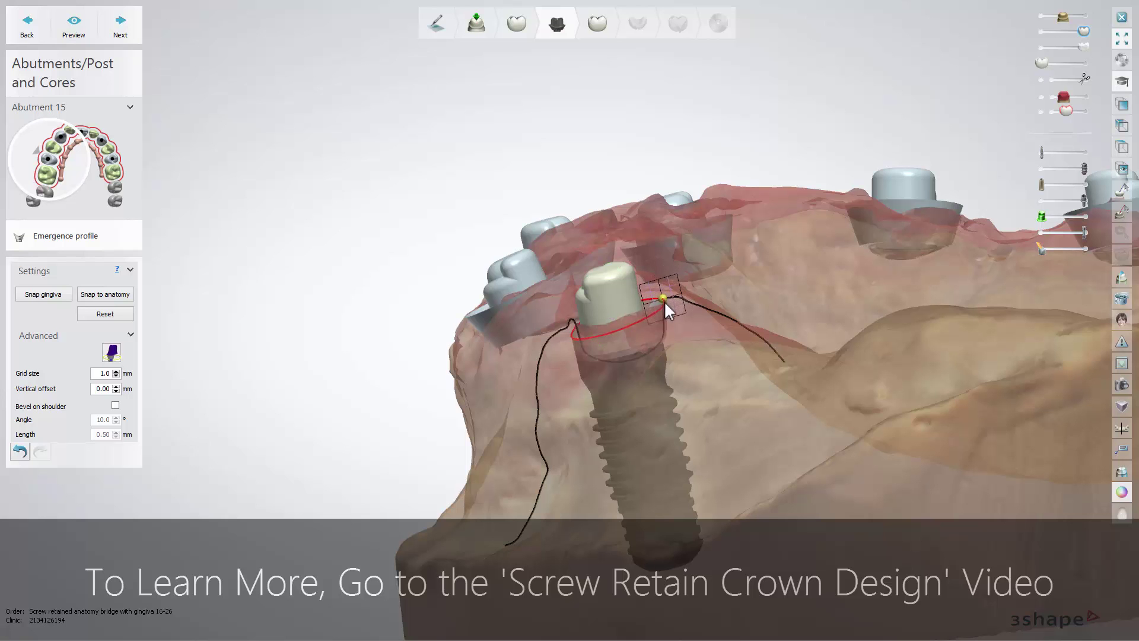
right_click_drag(664, 315, 641, 321)
Adjust the margin points of abutment 13's emergence profile to follow the surrounding gingiva
left_click(474, 298)
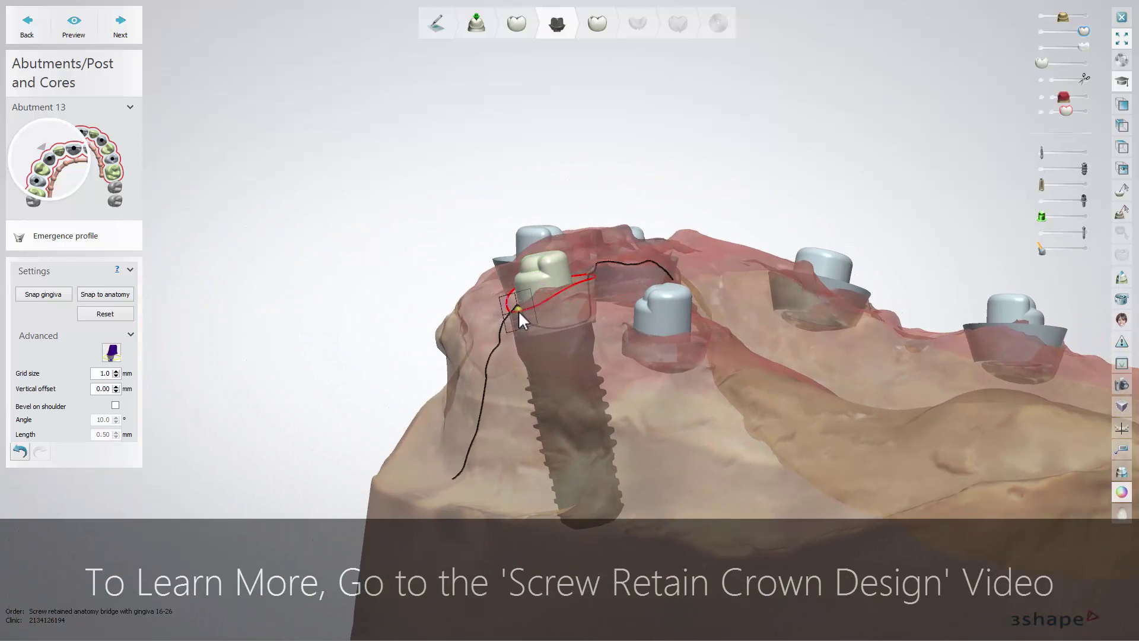
right_click_drag(529, 309, 592, 278)
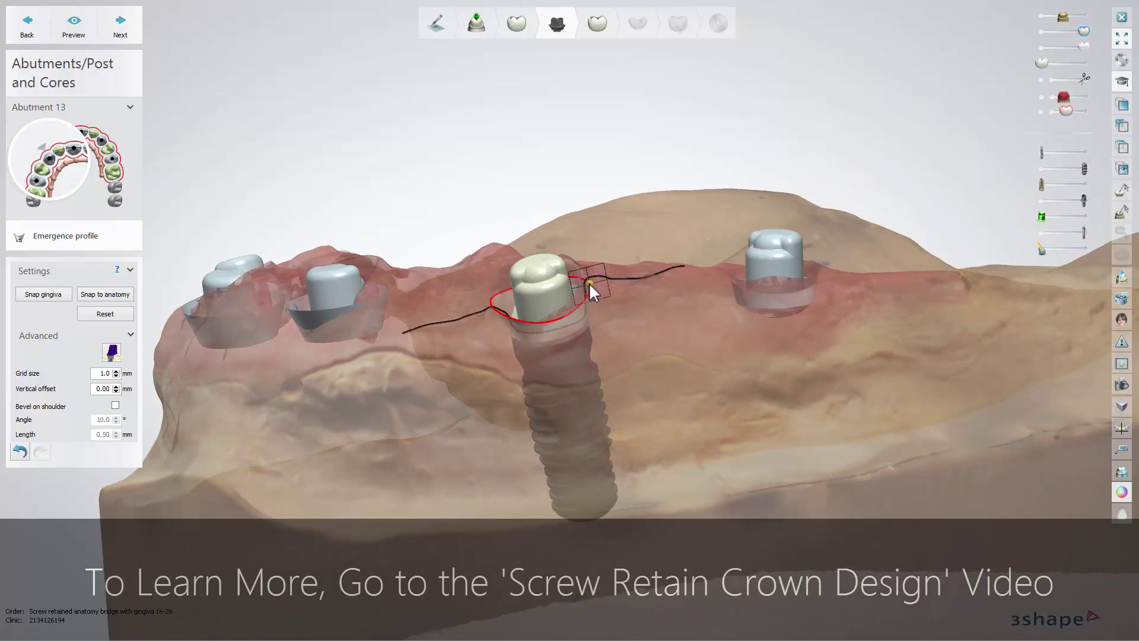
left_click_drag(585, 288, 586, 290)
left_click_drag(494, 302, 504, 310)
right_click_drag(502, 309, 497, 308)
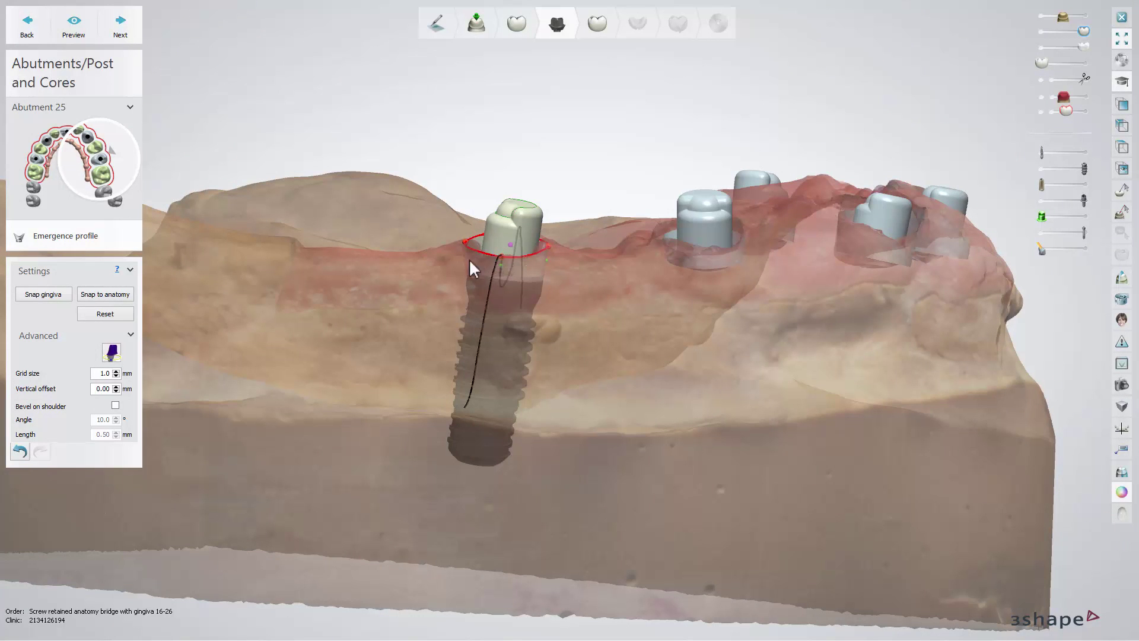
Snap abutment 25's emergence profile to the anatomy and continue to the anatomy design
left_click(126, 293)
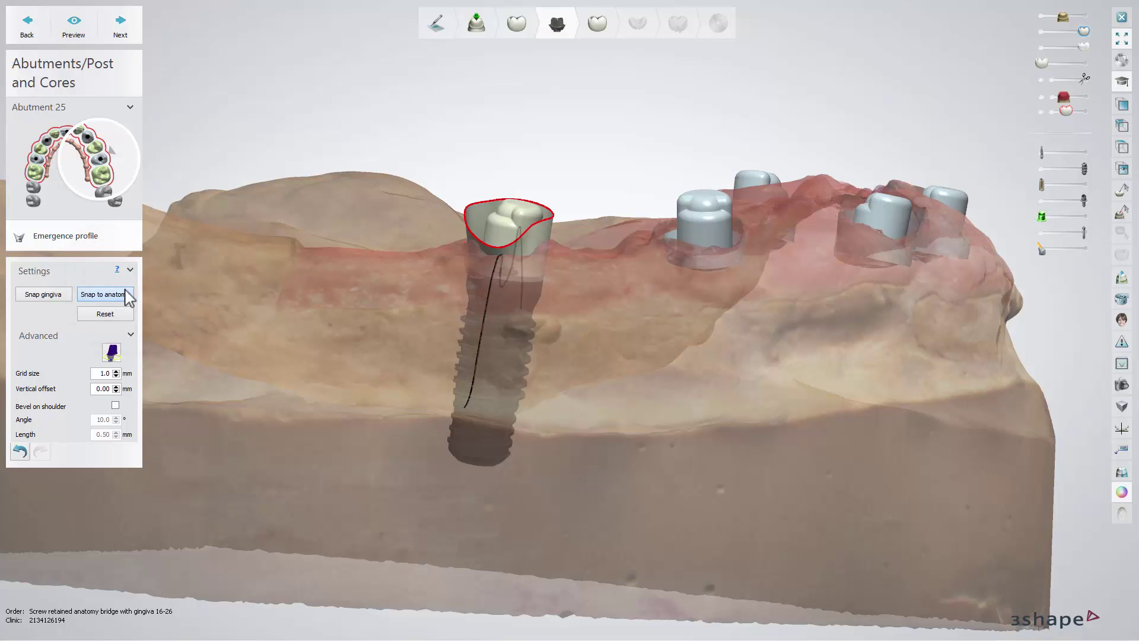
right_click_drag(229, 290, 536, 272)
right_click_drag(535, 271, 568, 275)
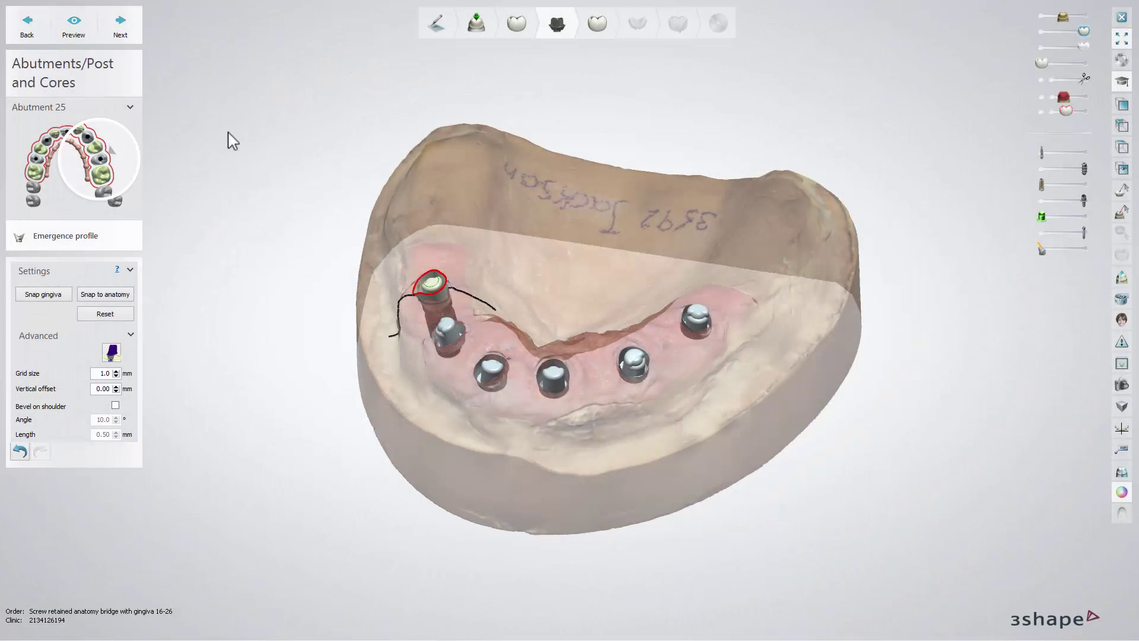
left_click(138, 34)
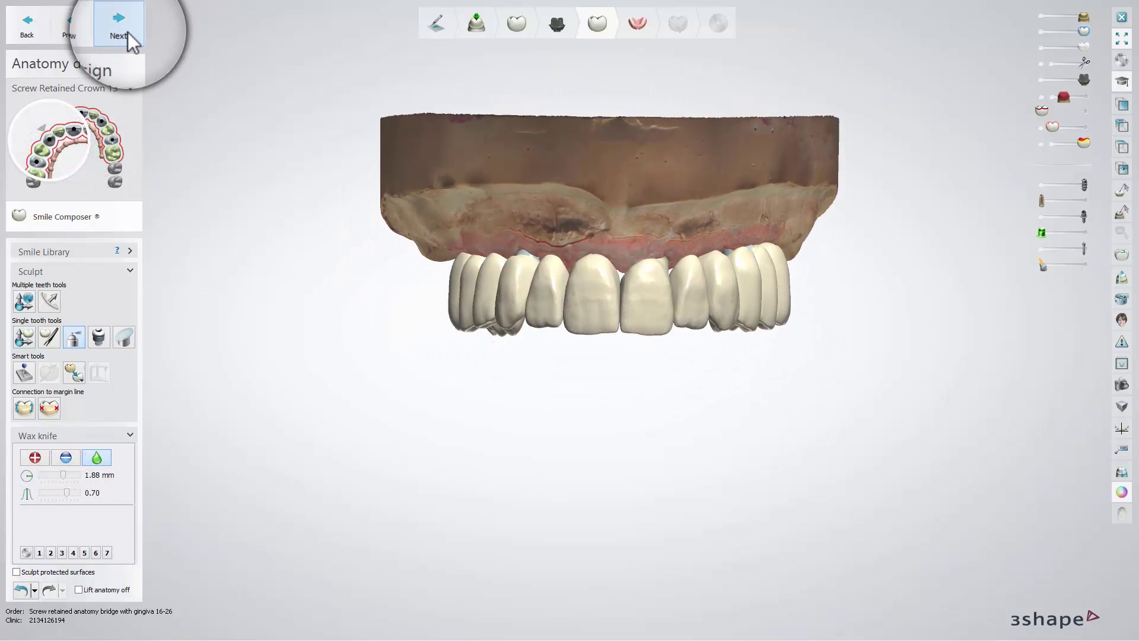
Proceed to the gingiva design and draw a closed outer gingiva outline around the whole ridge
left_click(127, 32)
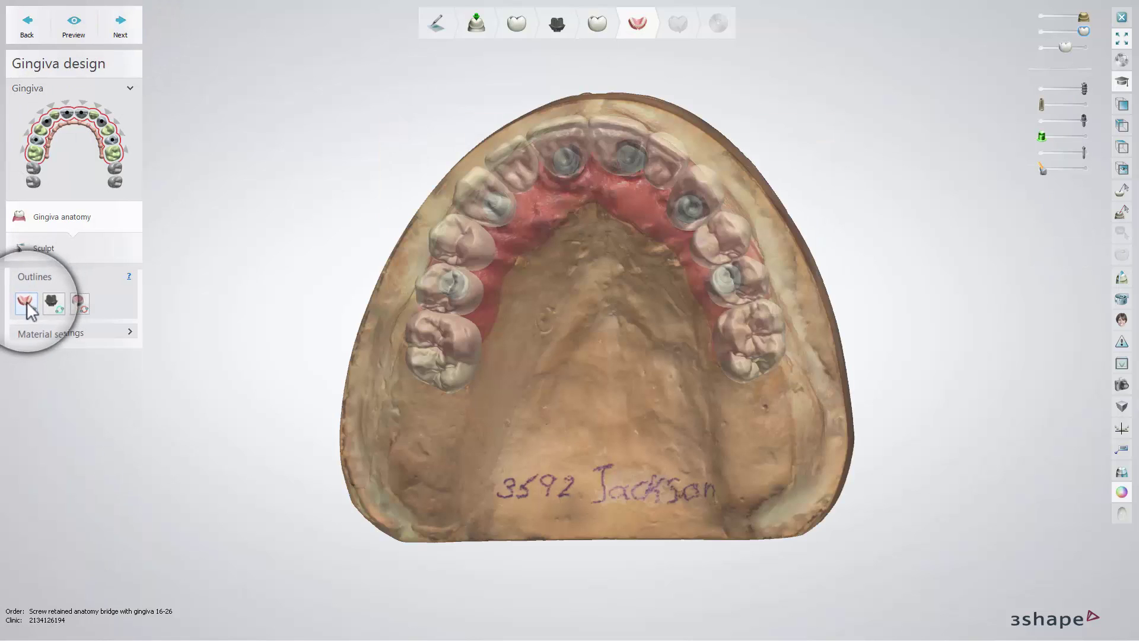
left_click(26, 305)
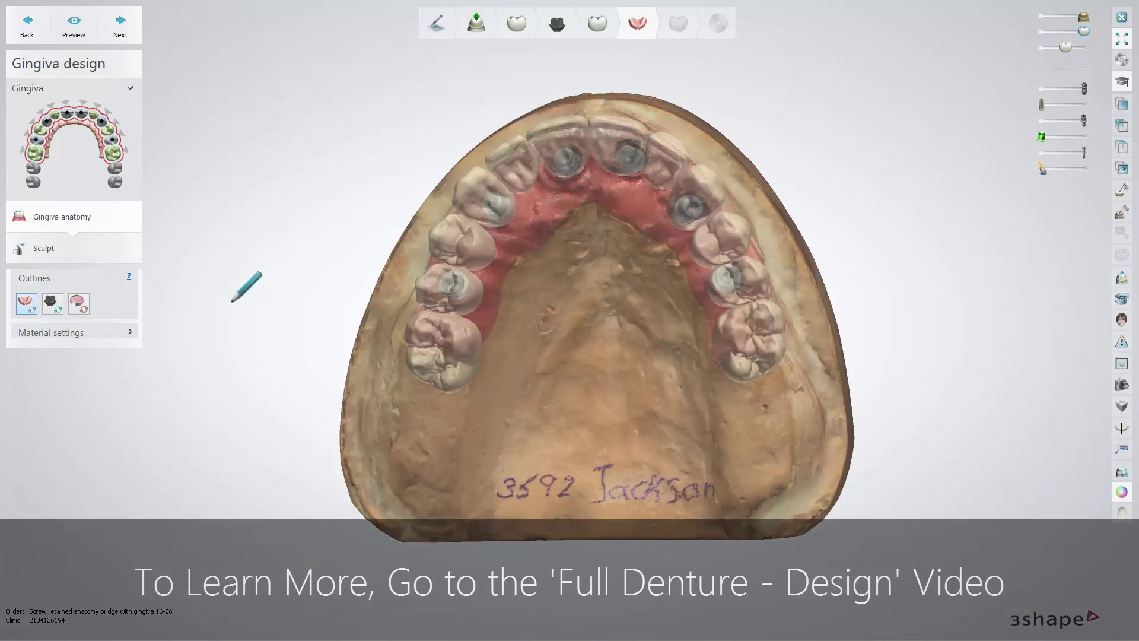
left_click(595, 197)
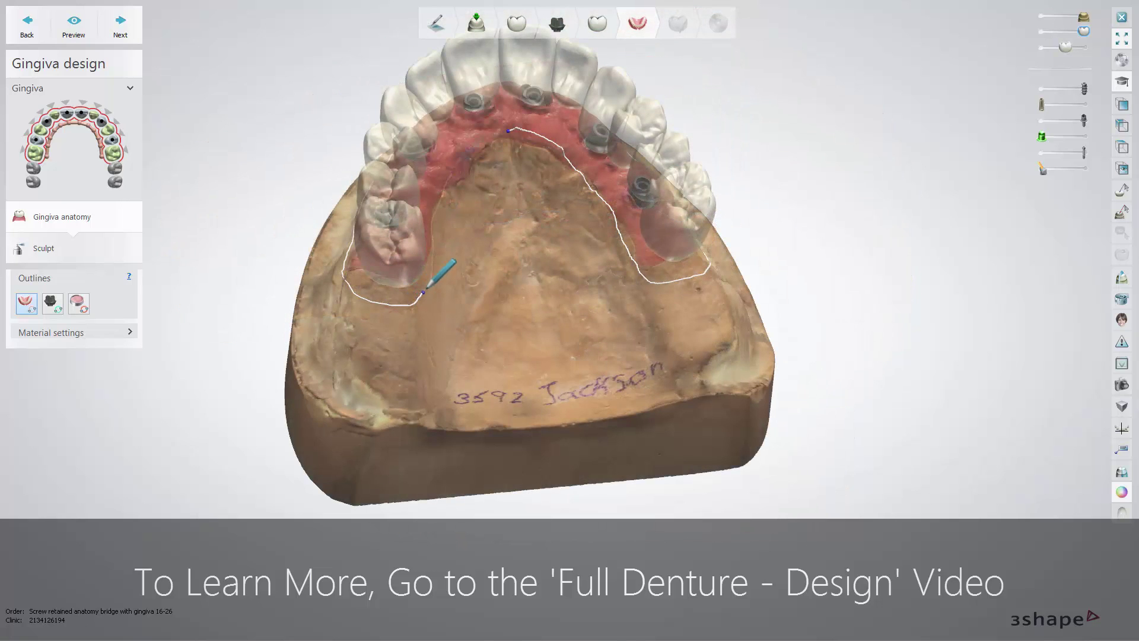
mouse_move(424, 290)
left_mouse_down()
mouse_move(457, 157)
mouse_move(490, 133)
left_mouse_up()
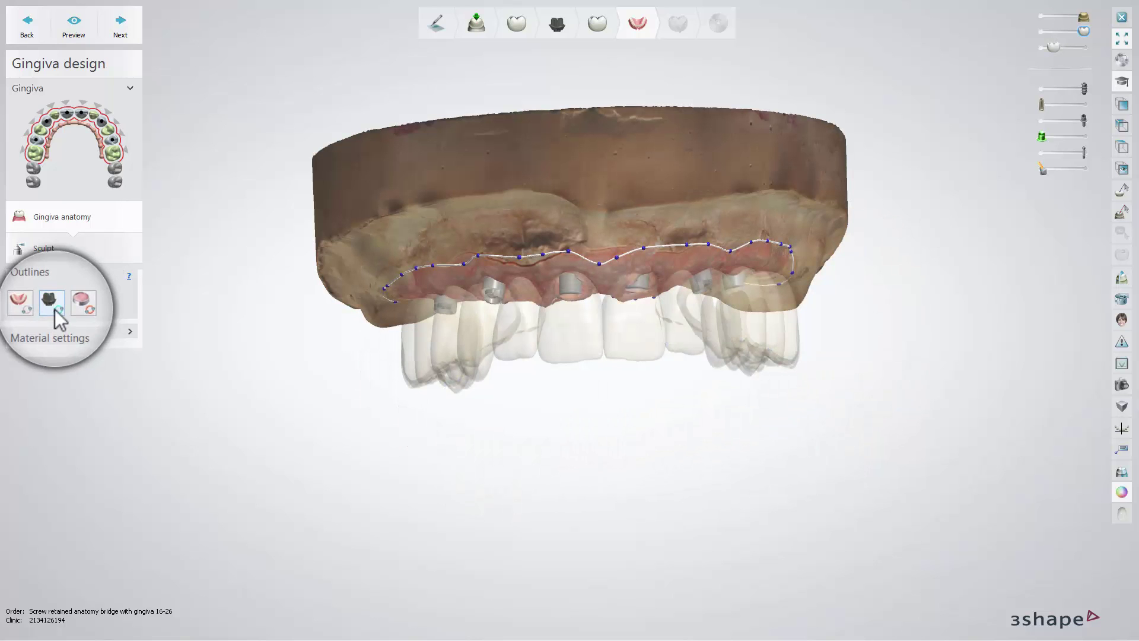
Draw closed outlines around the six implants and a small additional outline on the palatal gingiva beside abutment 13
left_click(55, 308)
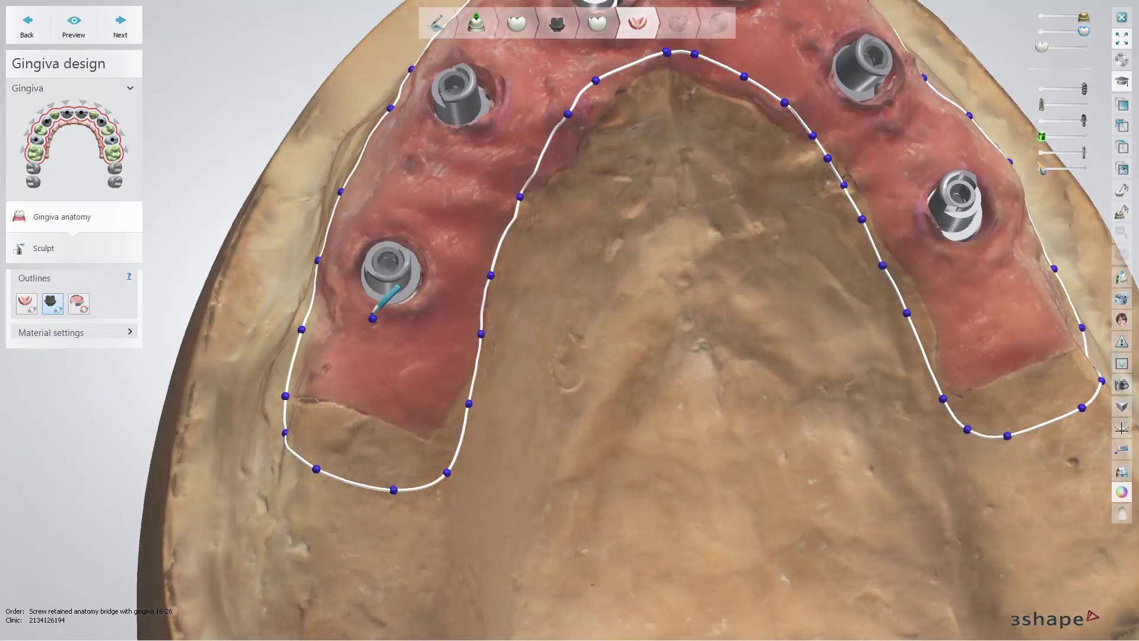
mouse_move(373, 317)
left_mouse_down()
mouse_move(350, 296)
mouse_move(352, 260)
mouse_move(412, 229)
mouse_move(436, 248)
left_mouse_up()
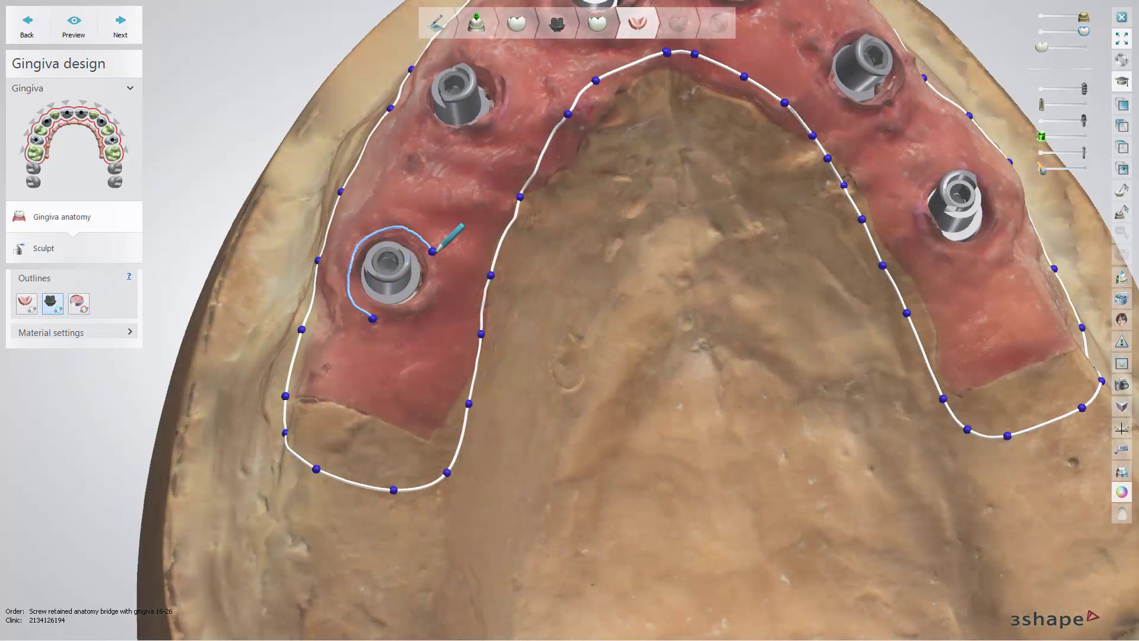
left_click_drag(386, 313, 375, 318)
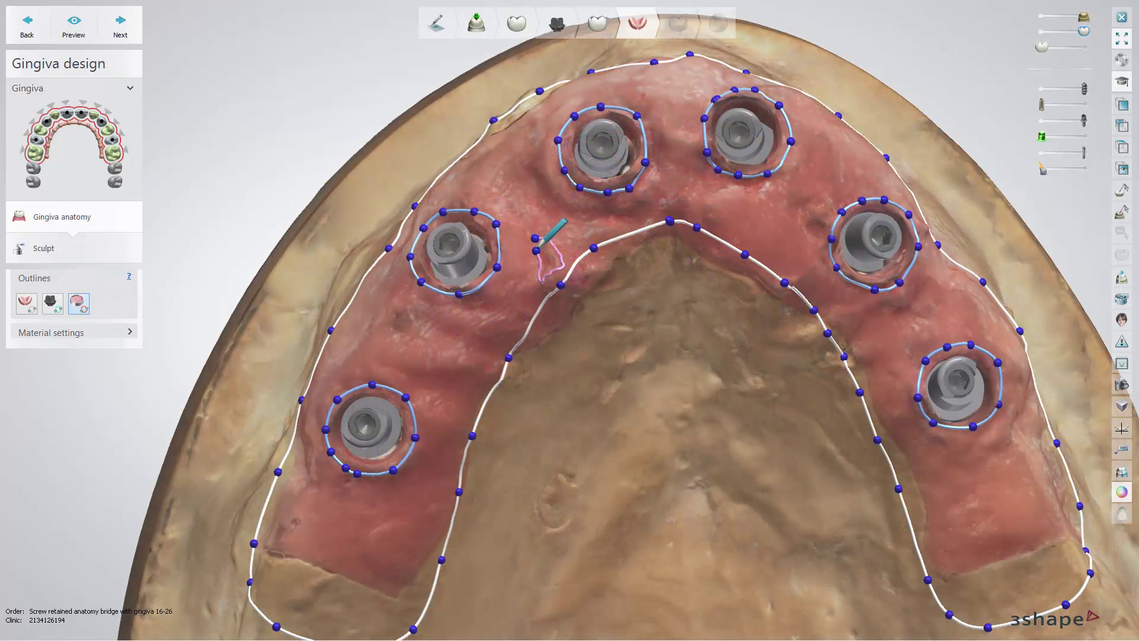
left_click(535, 239)
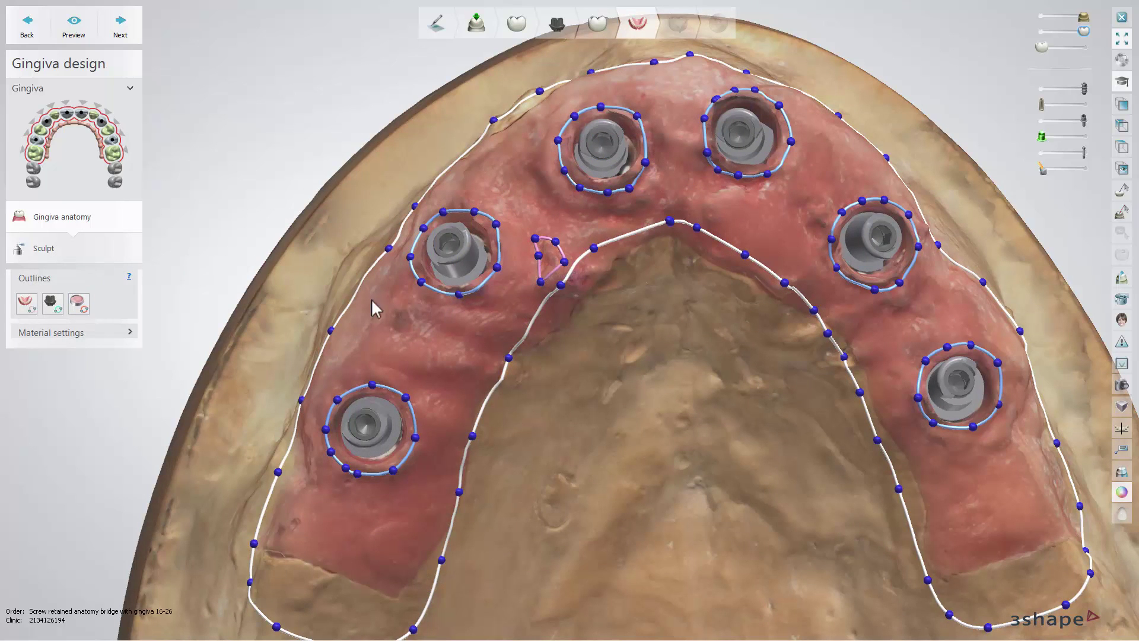
Check the gingiva material settings, leave them as they are, and generate the gingiva for sculpting
left_click(131, 332)
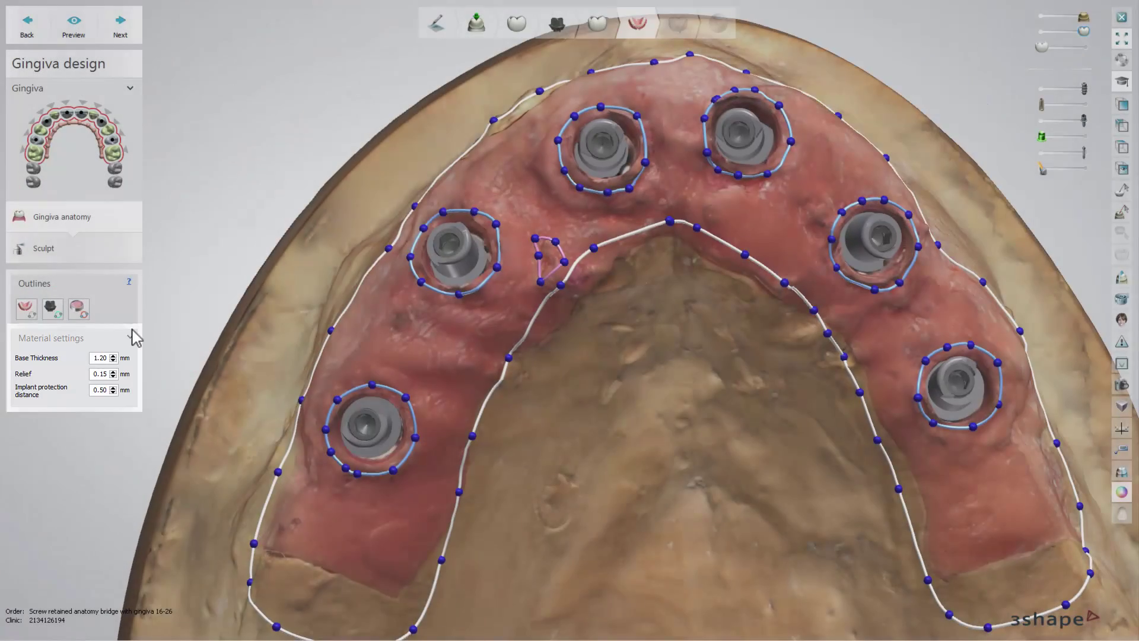
left_click(131, 337)
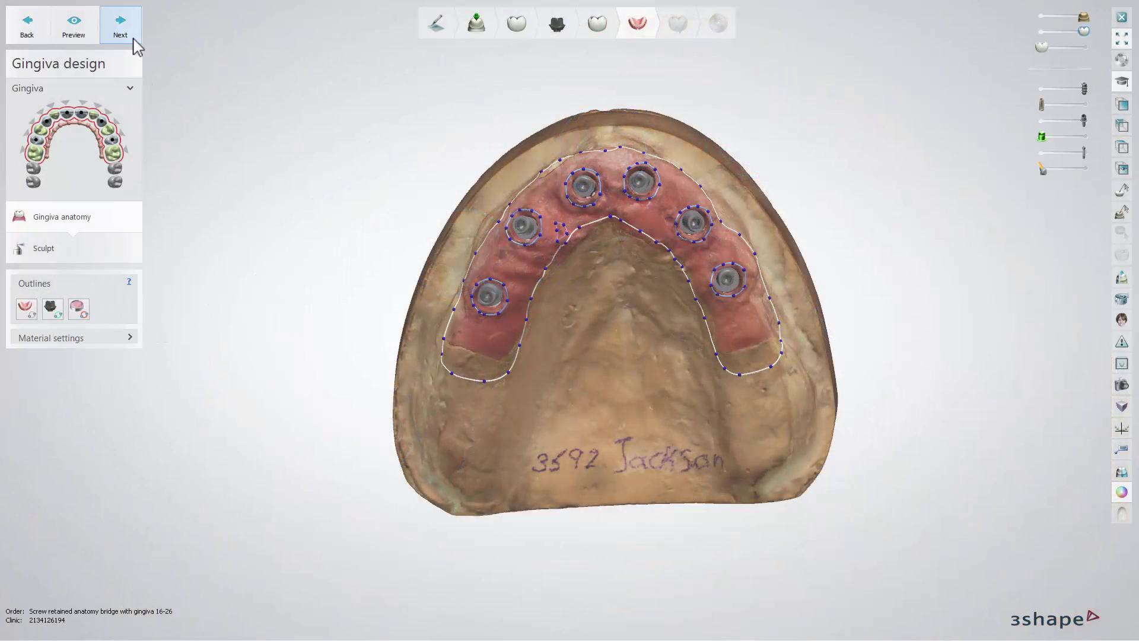
left_click(132, 37)
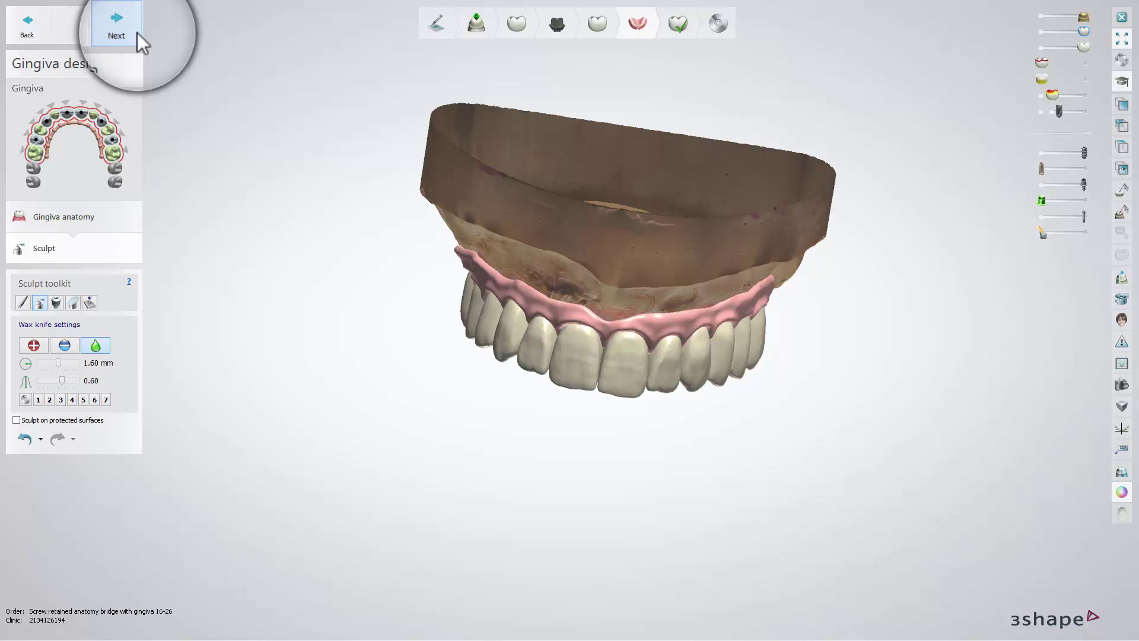
Continue through the final anatomy sculpting to the bridge assembly and hide the implants
left_click(137, 33)
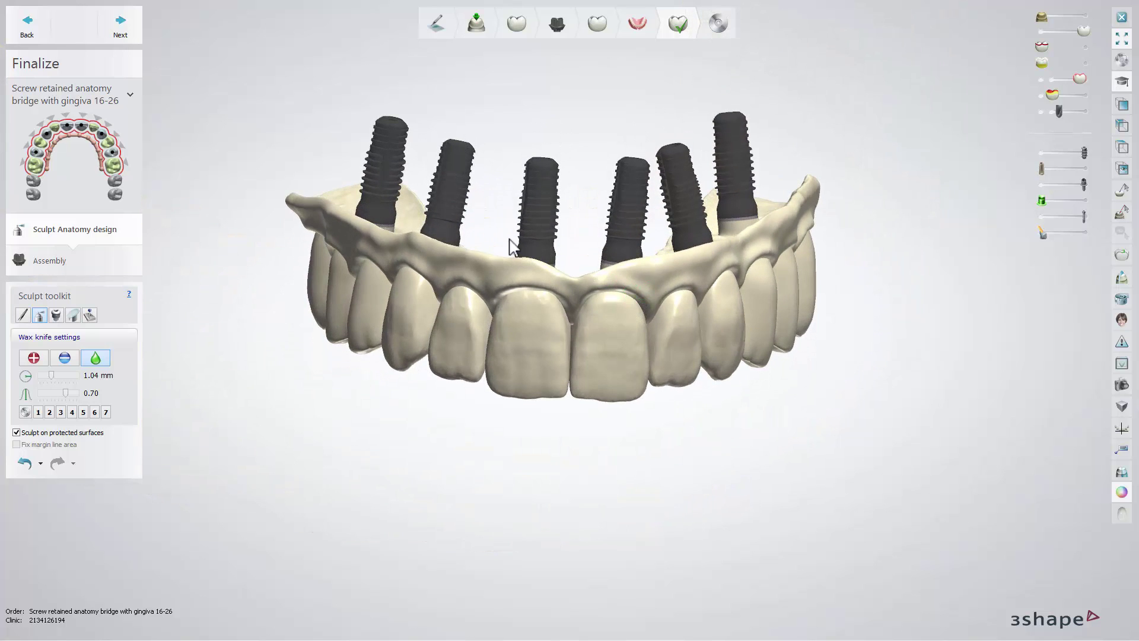
left_click(133, 35)
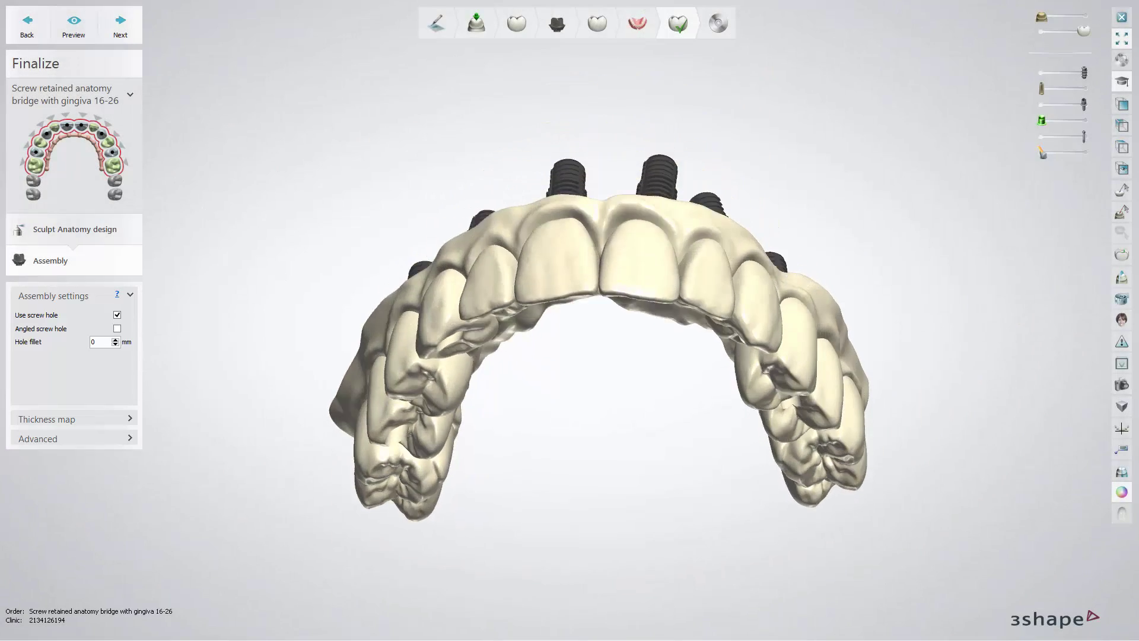
left_click_drag(1084, 72, 1042, 72)
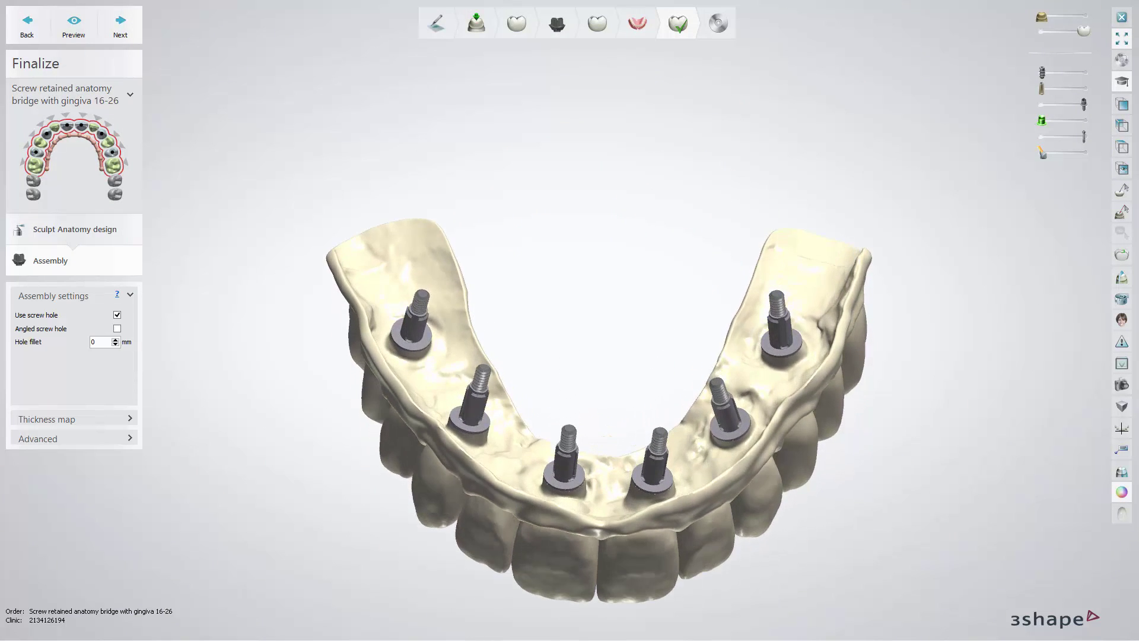